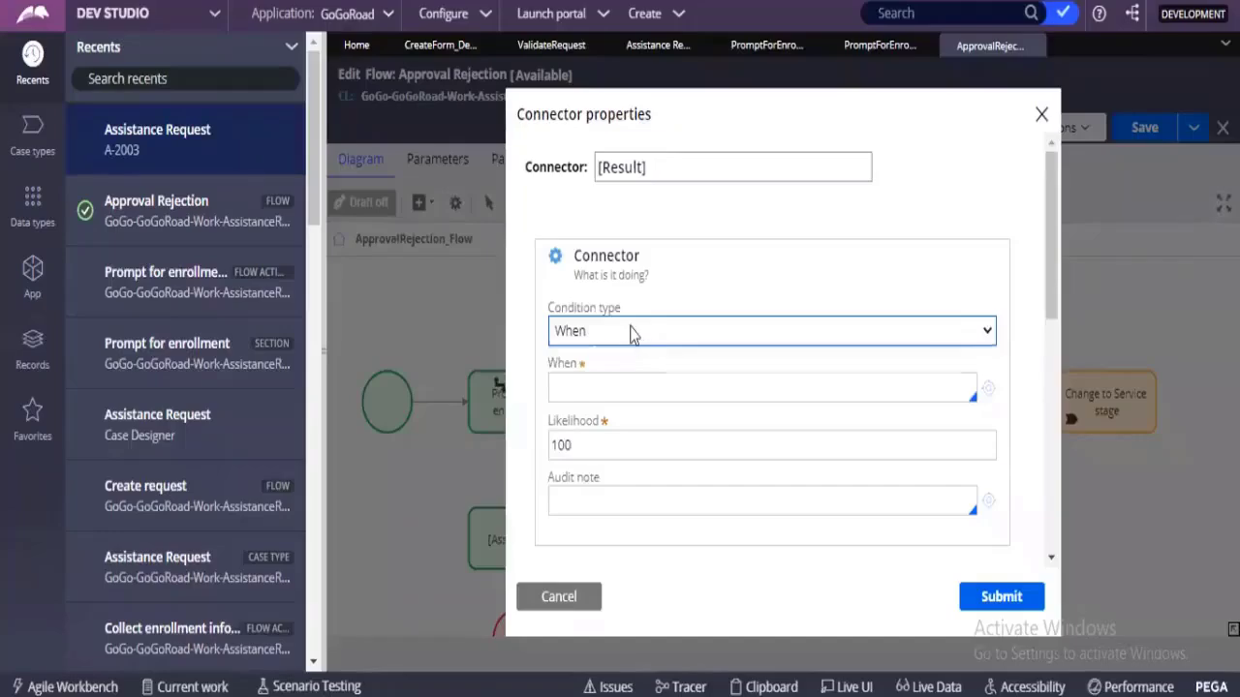
Try the Always condition type in the [Result] connector's properties.
{"action": "left_click", "coordinate": [634, 331]}
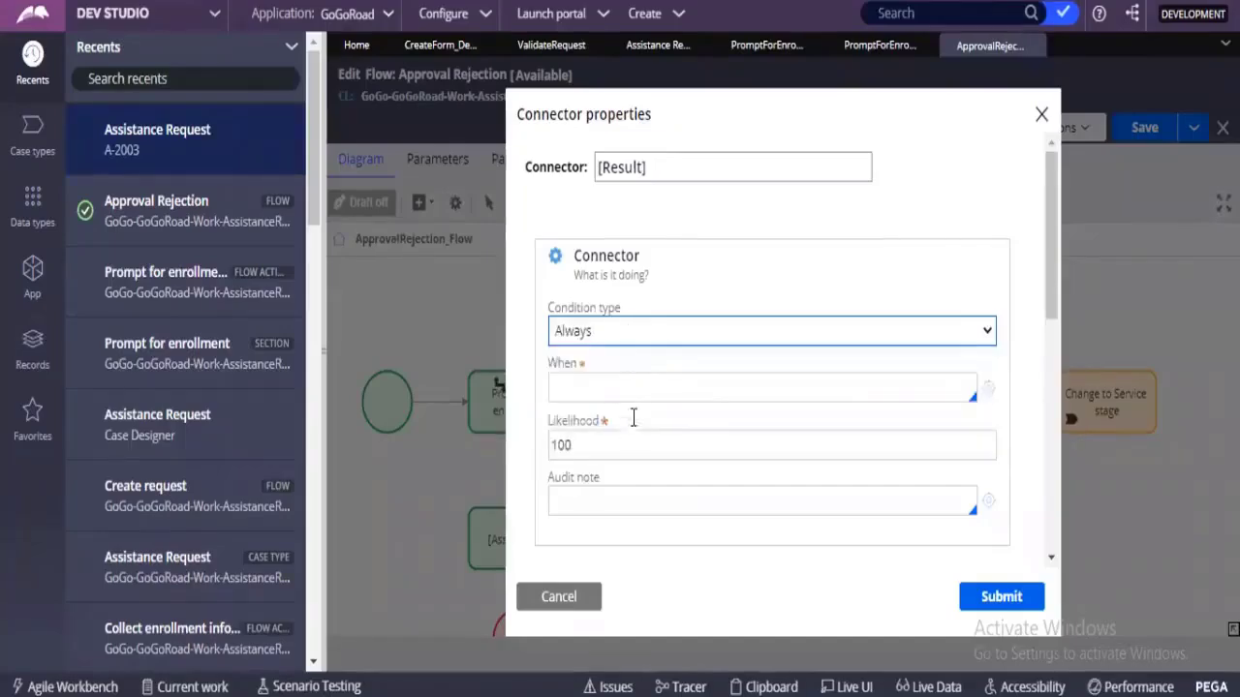
{"action": "left_click", "coordinate": [631, 358]}
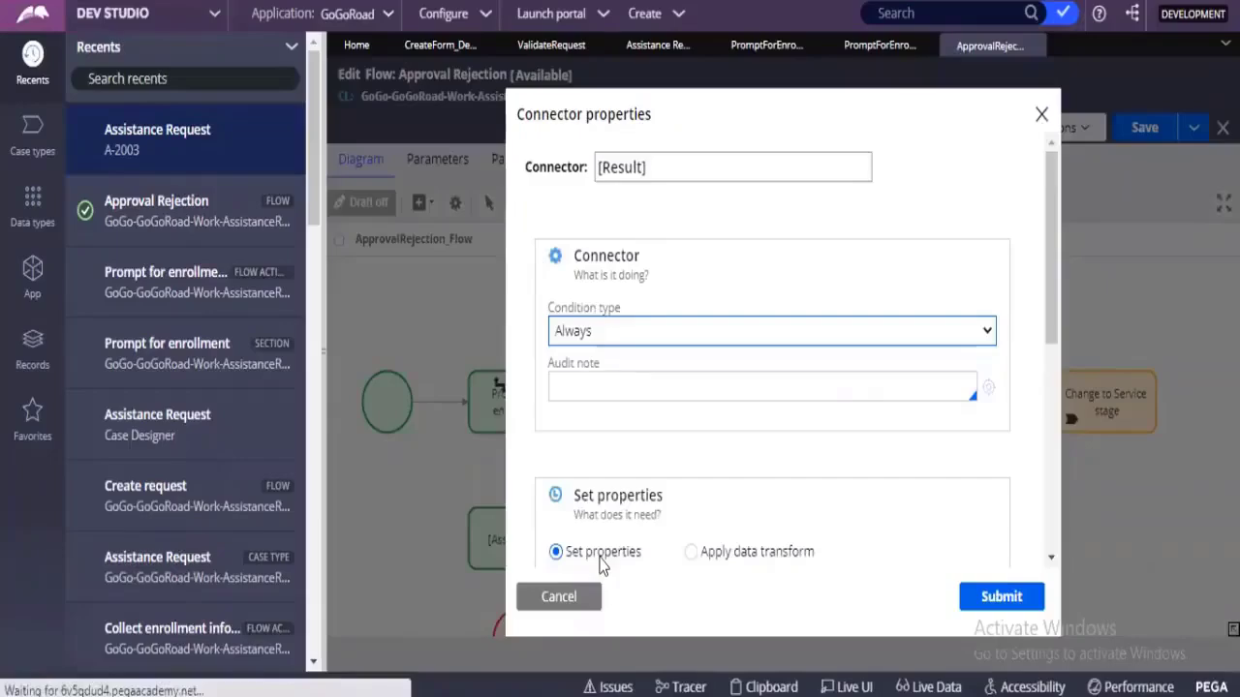
{"action": "key", "text": "Return"}
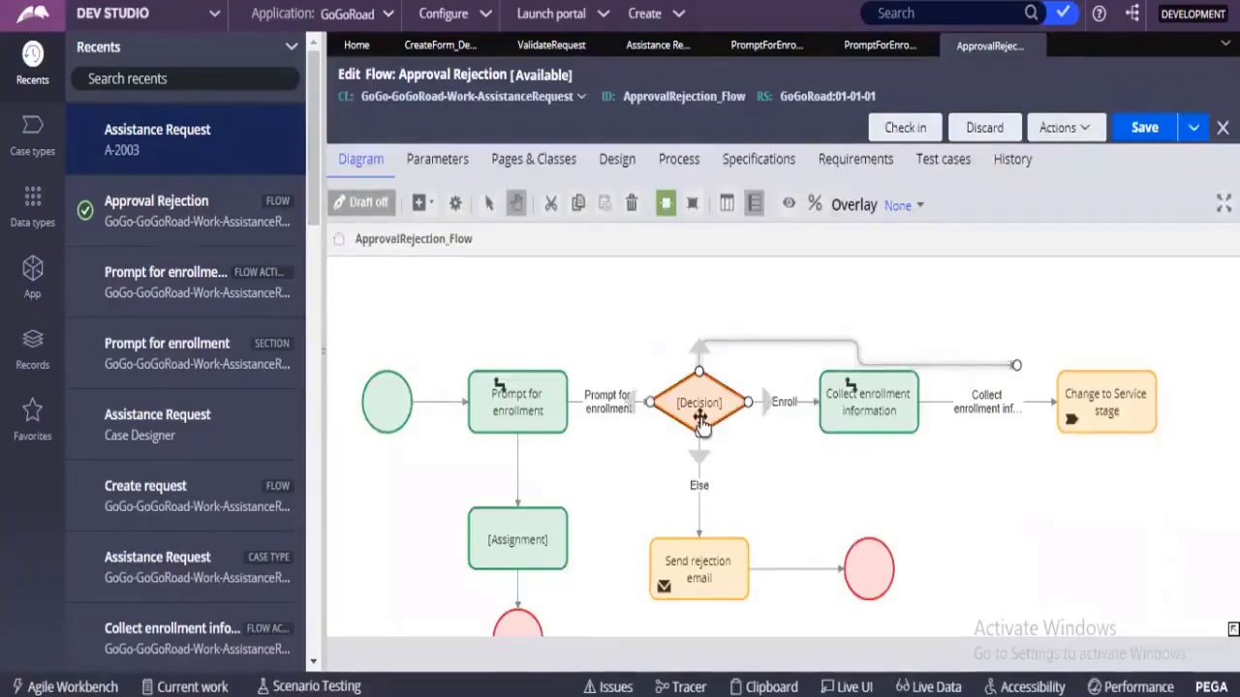
Move the free end of the decision's upper connector higher above the Collect enrollment information shape, and check the flow notes in Notepad.
{"action": "left_click_drag", "start_coordinate": [1017, 369], "coordinate": [1012, 305]}
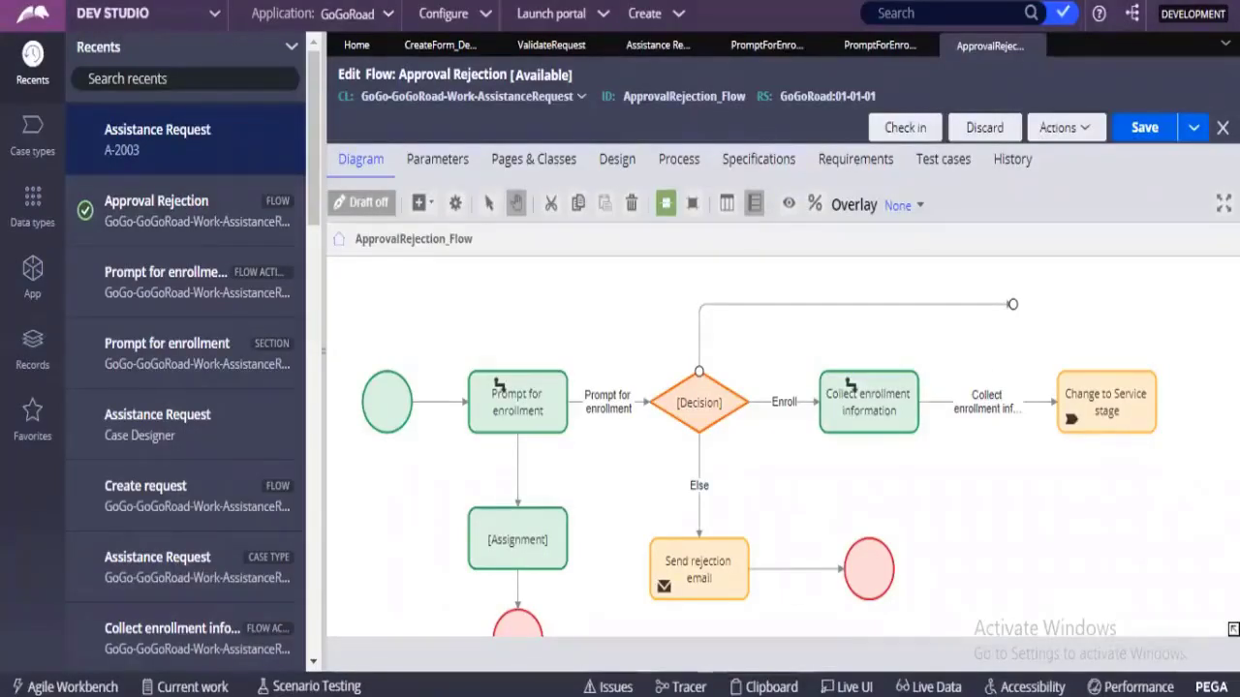
{"action": "mouse_move", "coordinate": [639, 694]}
{"action": "left_click", "coordinate": [636, 659]}
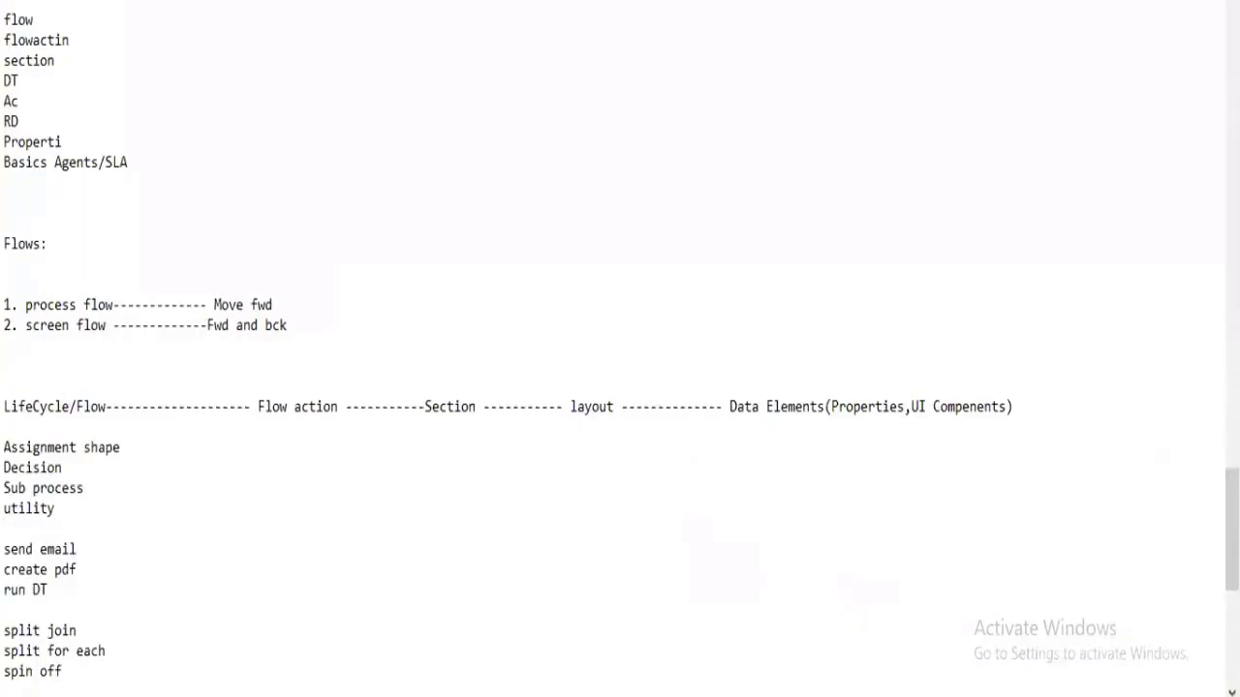
{"action": "left_click", "coordinate": [1147, 3]}
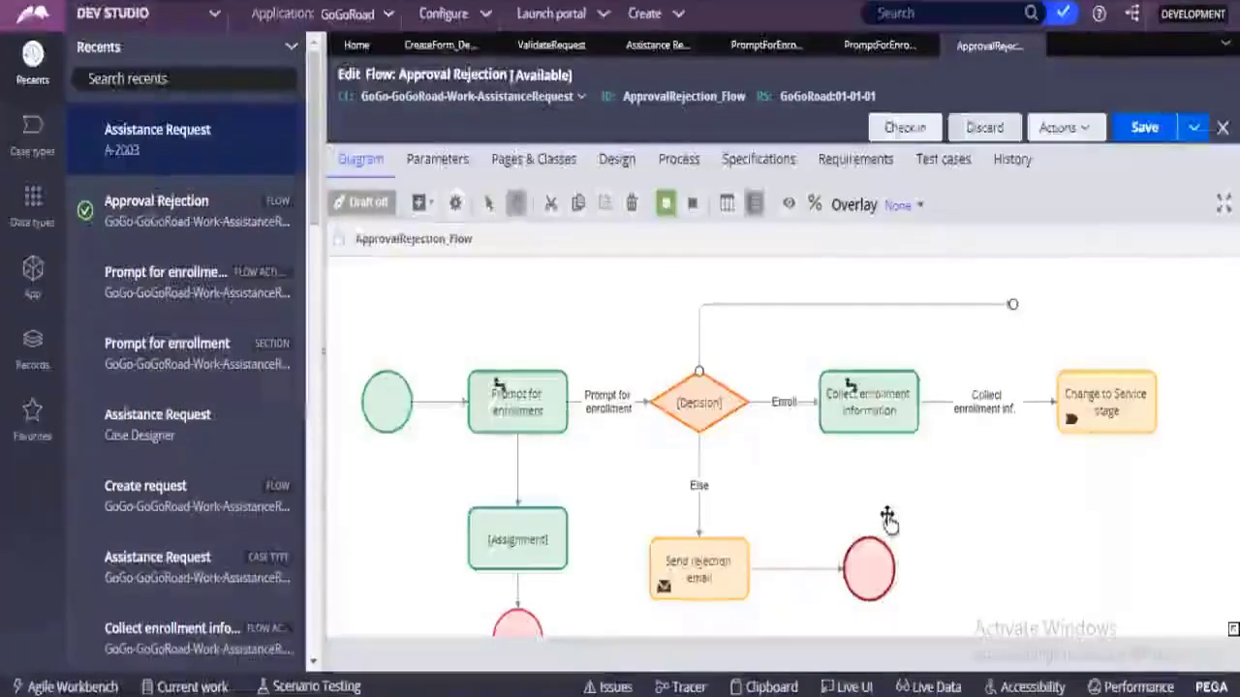
Add a Subprocess shape to the flow and place it below the Change to Service stage shape.
{"action": "left_click_drag", "start_coordinate": [941, 503], "coordinate": [913, 339]}
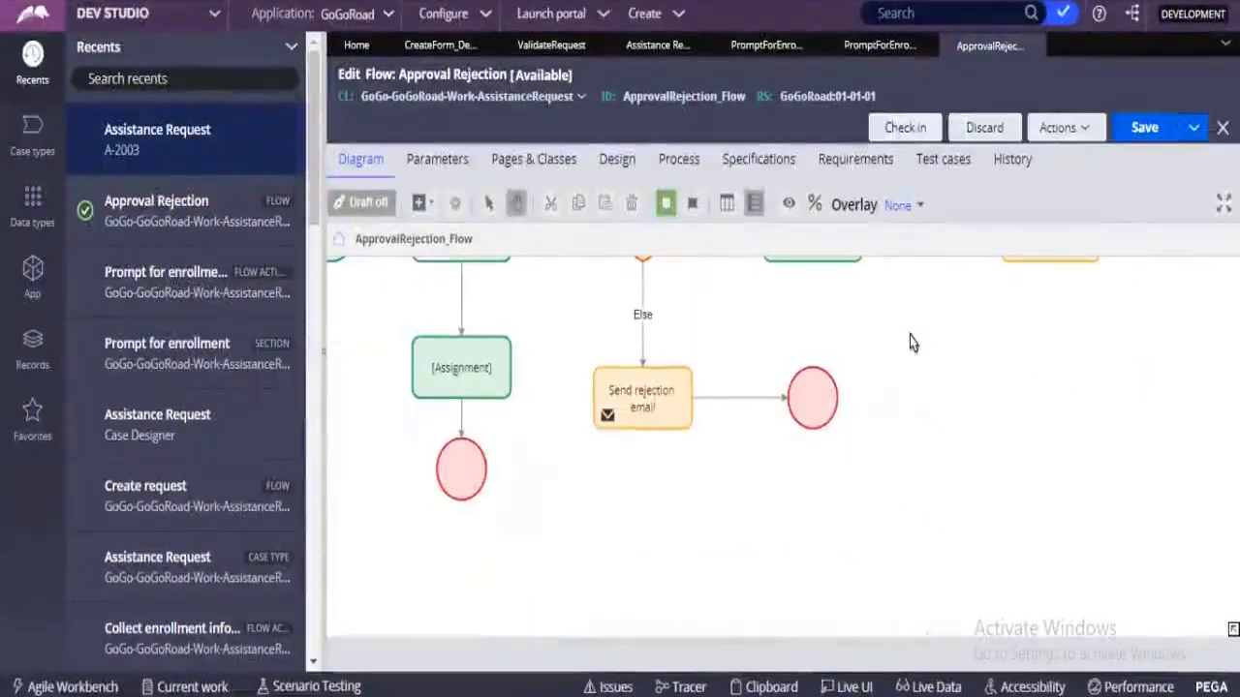
{"action": "right_click", "coordinate": [913, 343]}
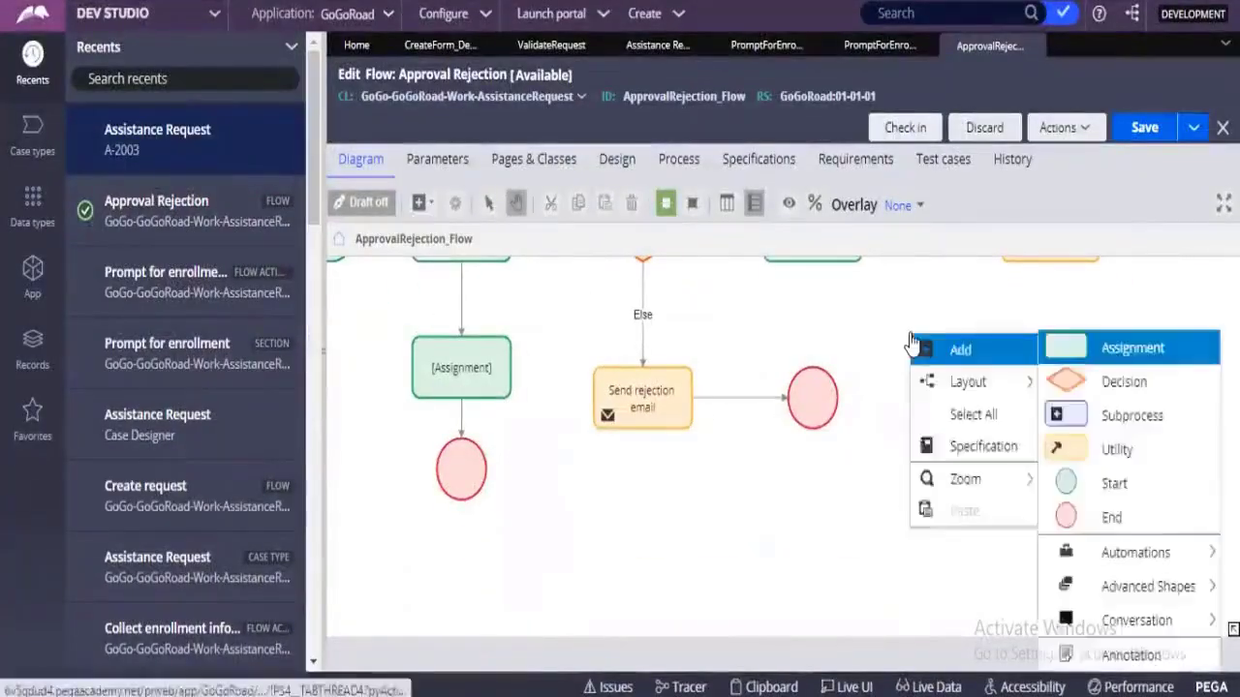
{"action": "left_click", "coordinate": [1149, 426]}
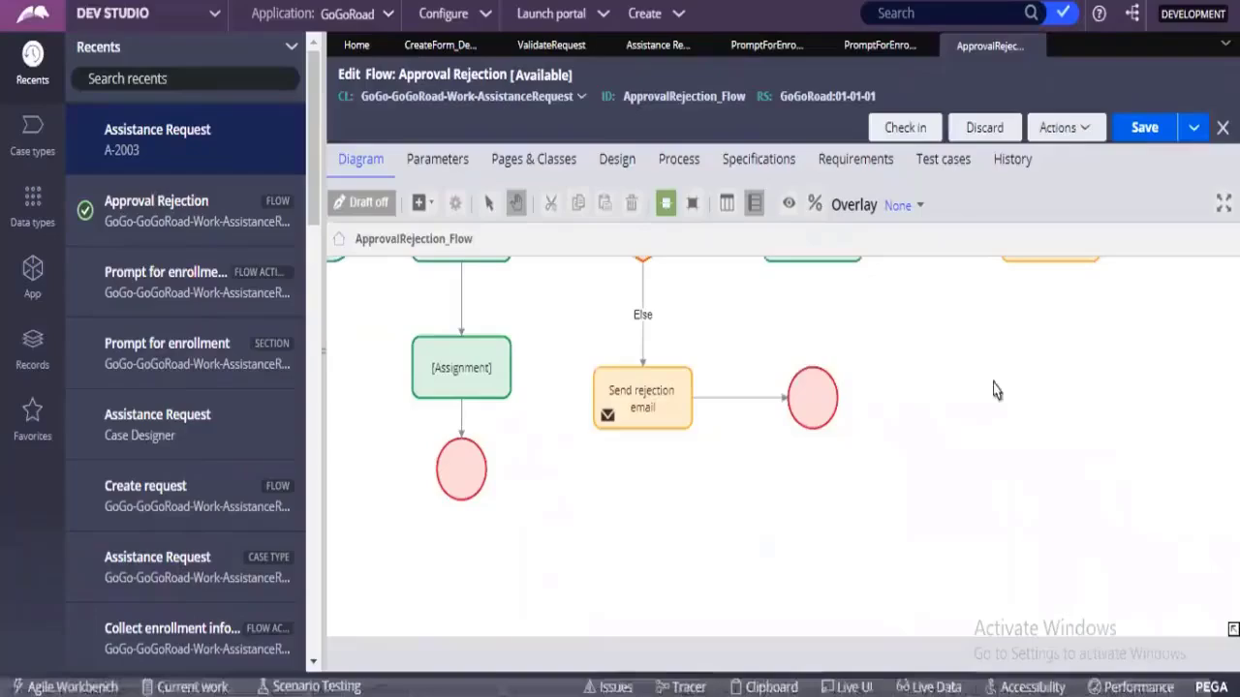
{"action": "left_click_drag", "start_coordinate": [1077, 351], "coordinate": [1145, 499]}
{"action": "mouse_move", "coordinate": [1003, 512]}
{"action": "left_click_drag", "start_coordinate": [1003, 511], "coordinate": [944, 460]}
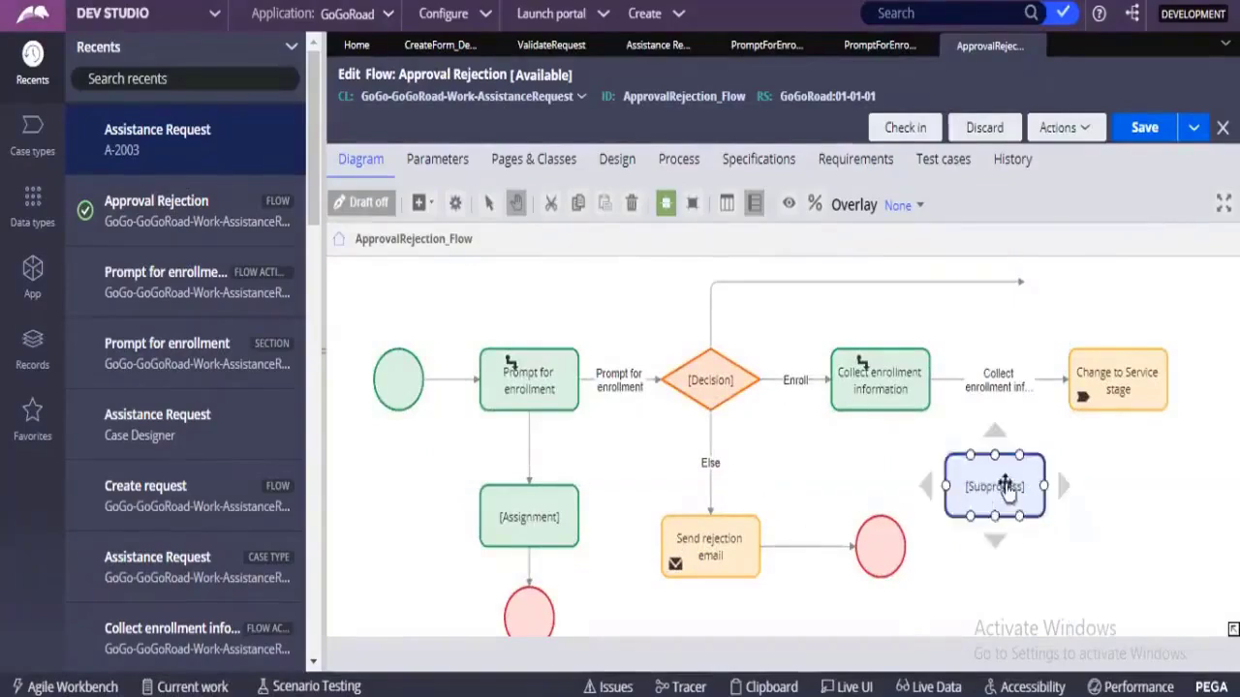
Examine the Flow name field in the Subprocess shape's properties and close them without submitting.
{"action": "double_click", "coordinate": [969, 485]}
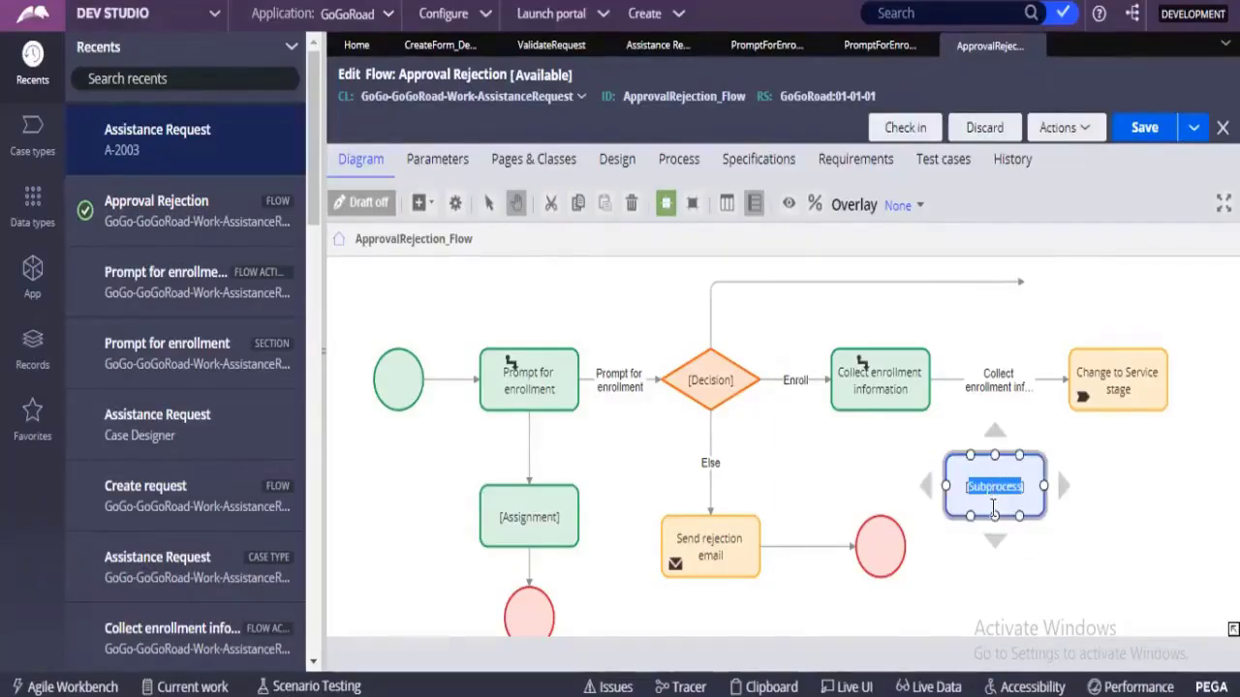
{"action": "left_click", "coordinate": [1000, 492]}
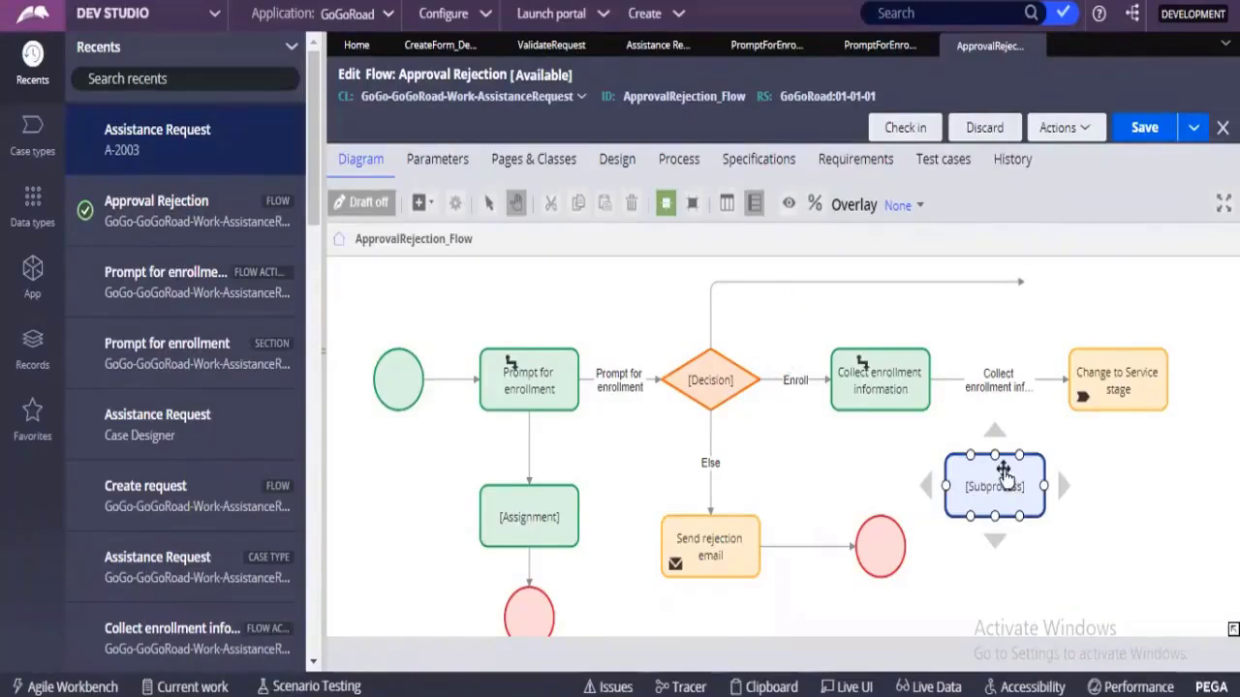
{"action": "double_click", "coordinate": [1003, 475]}
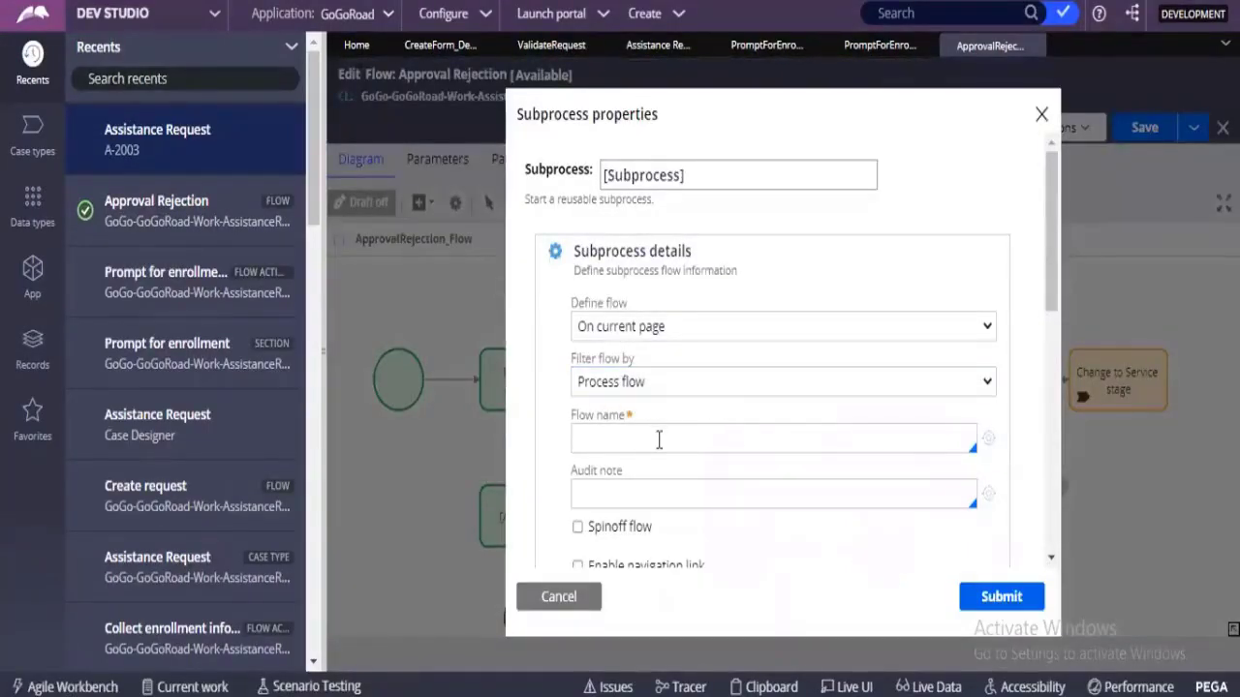
{"action": "left_click", "coordinate": [601, 434]}
{"action": "left_click_drag", "start_coordinate": [571, 417], "coordinate": [631, 423]}
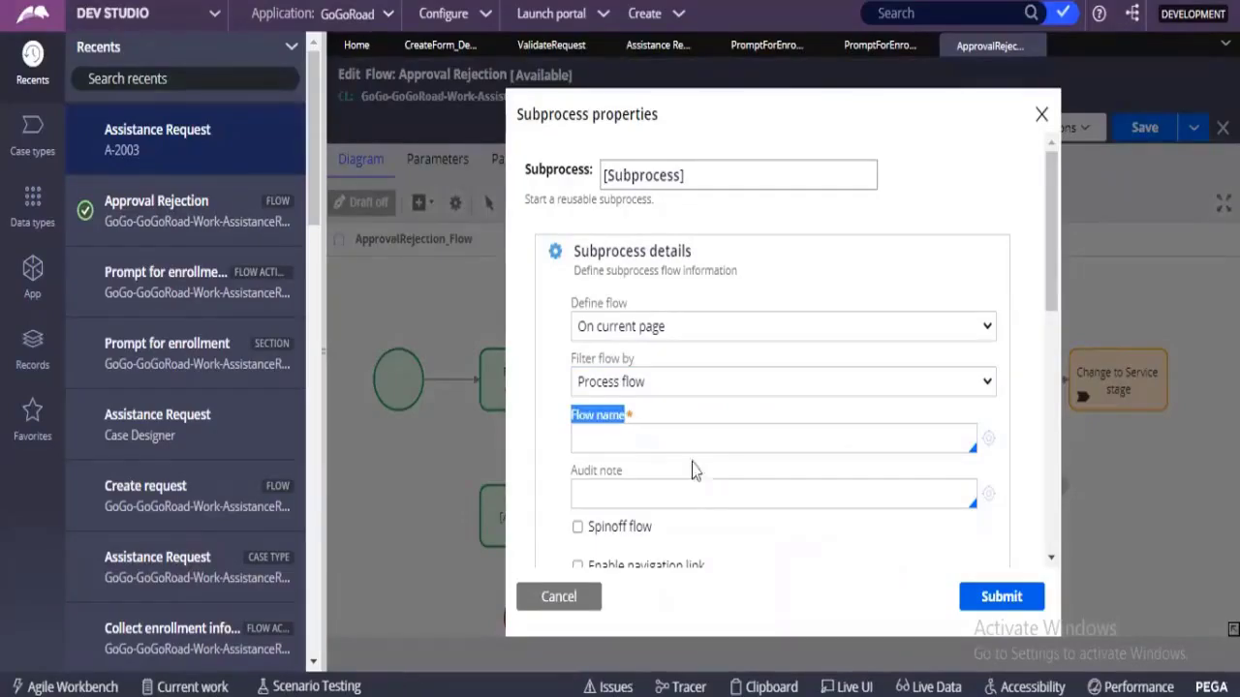
{"action": "left_click", "coordinate": [669, 442]}
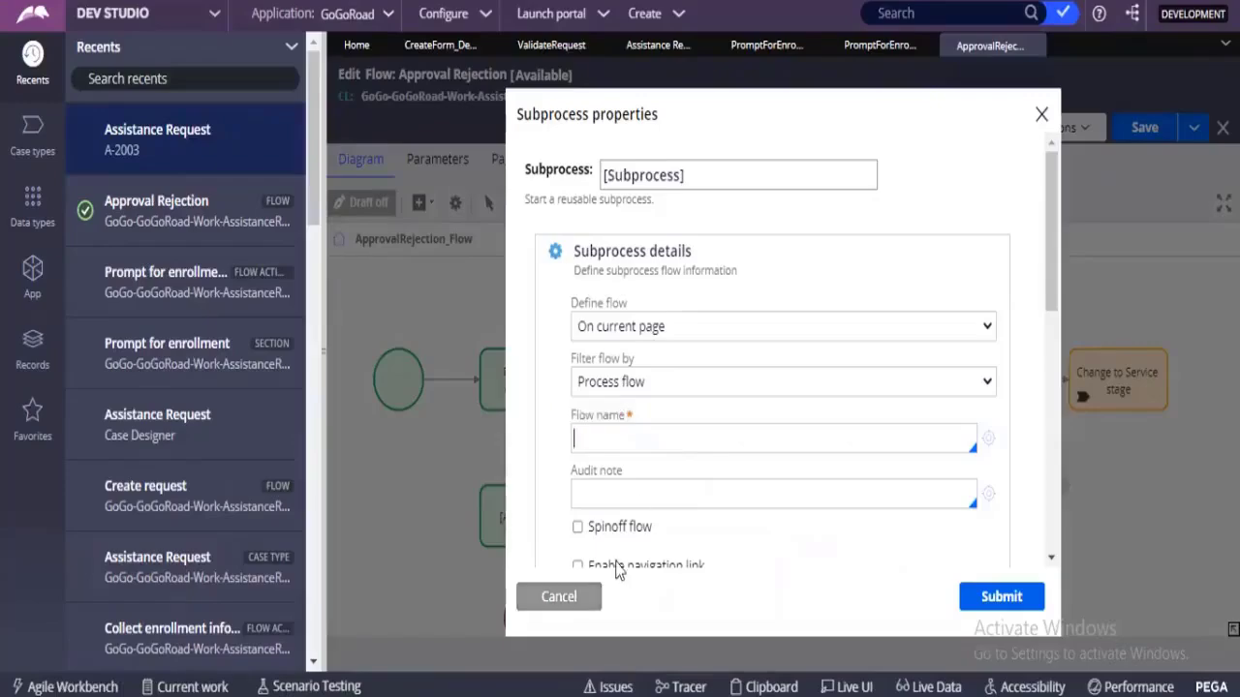
{"action": "left_click", "coordinate": [592, 593]}
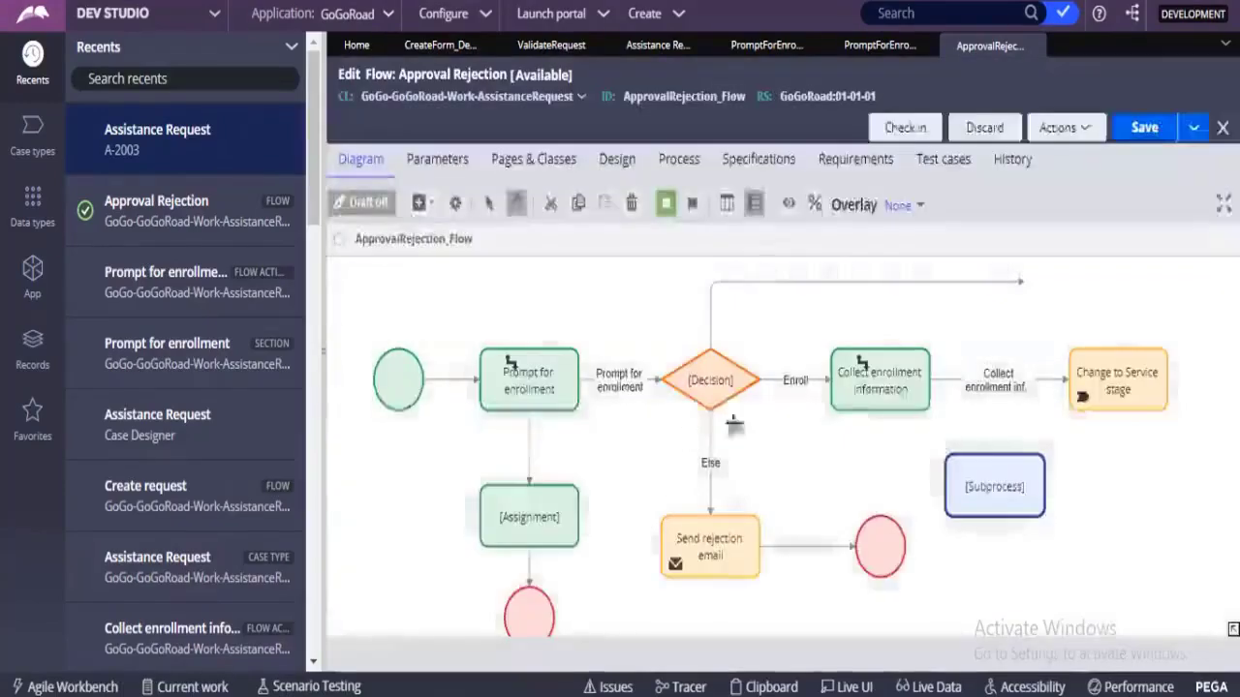
Move the Subprocess shape above the enrollment row and attach the decision's upper connector to it.
{"action": "left_click", "coordinate": [997, 492]}
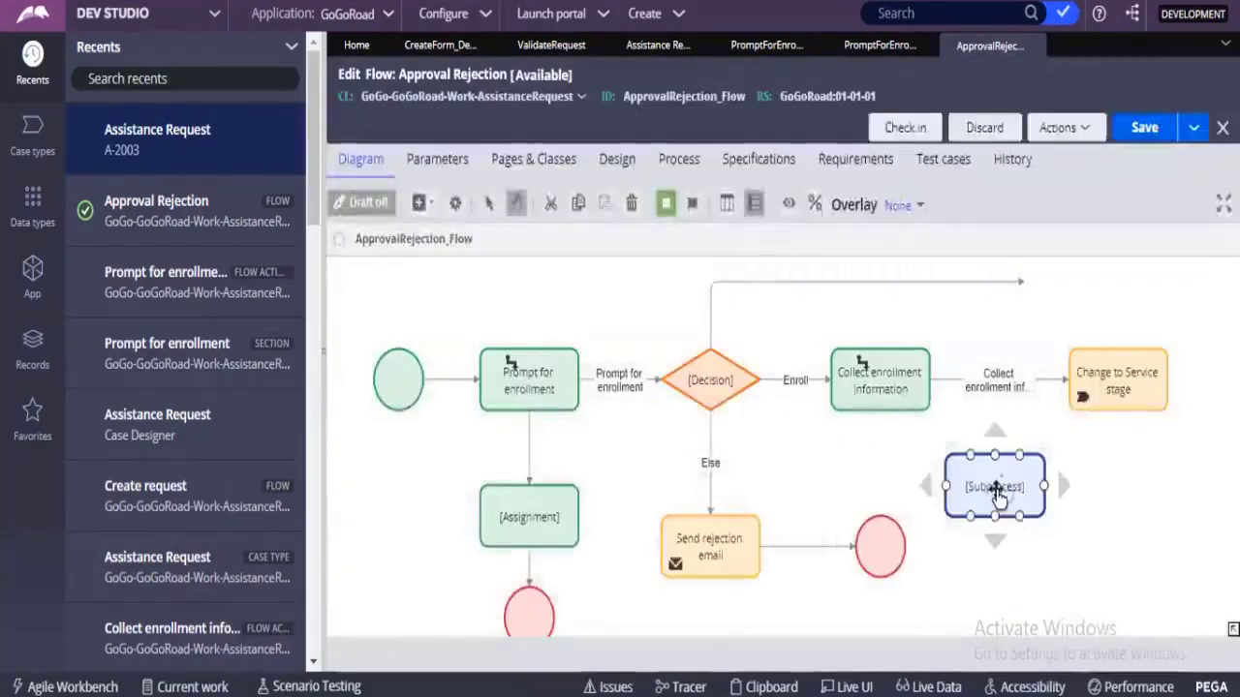
{"action": "left_click_drag", "start_coordinate": [997, 496], "coordinate": [1089, 300]}
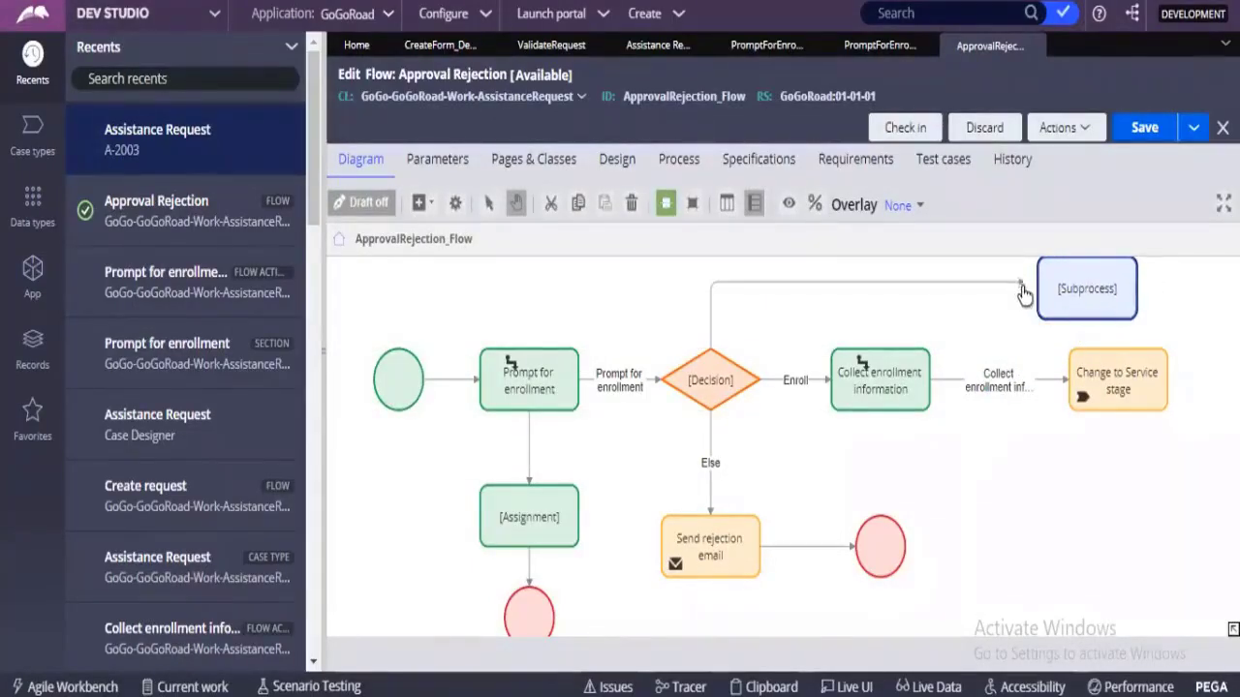
{"action": "left_click", "coordinate": [1022, 284]}
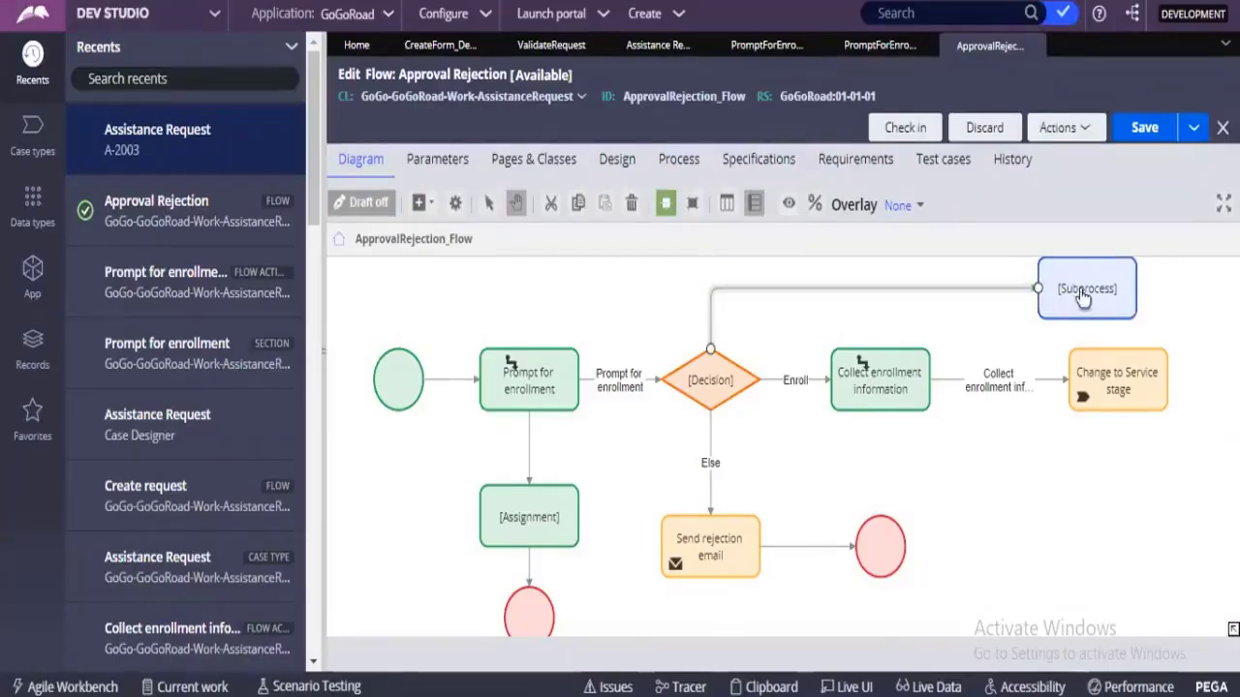
{"action": "left_click_drag", "start_coordinate": [1082, 287], "coordinate": [984, 302]}
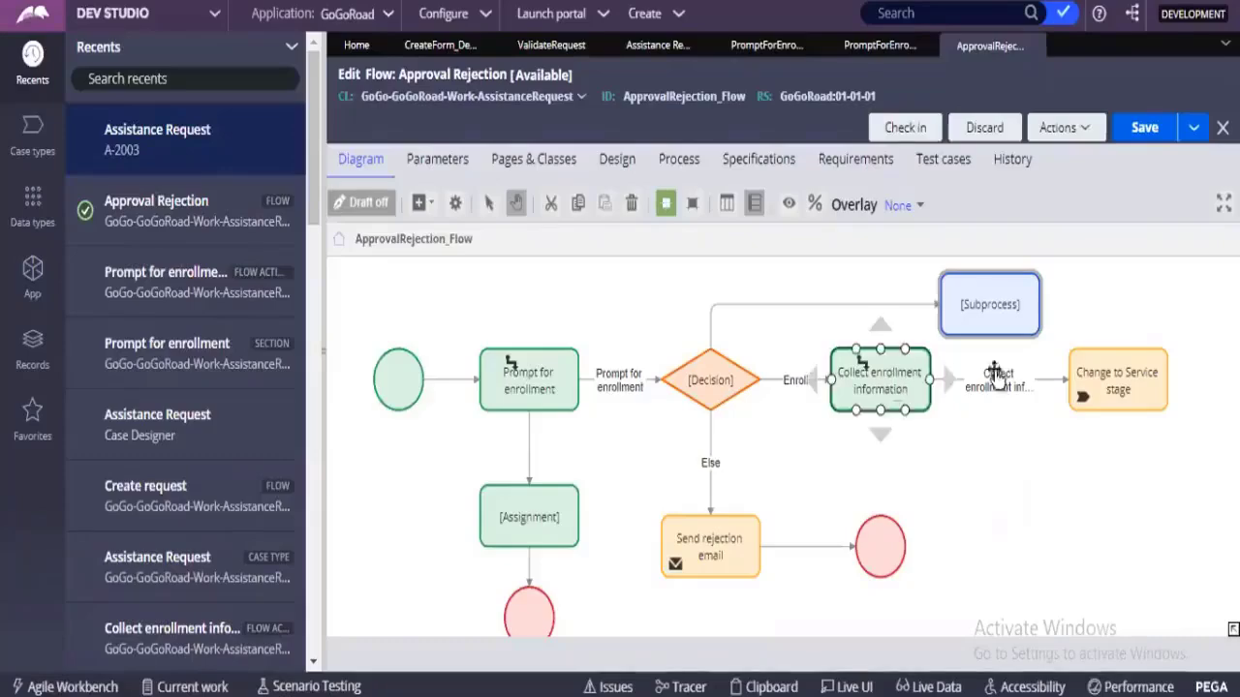
Review the connected Subprocess shape's properties again and cancel them.
{"action": "left_click", "coordinate": [980, 308]}
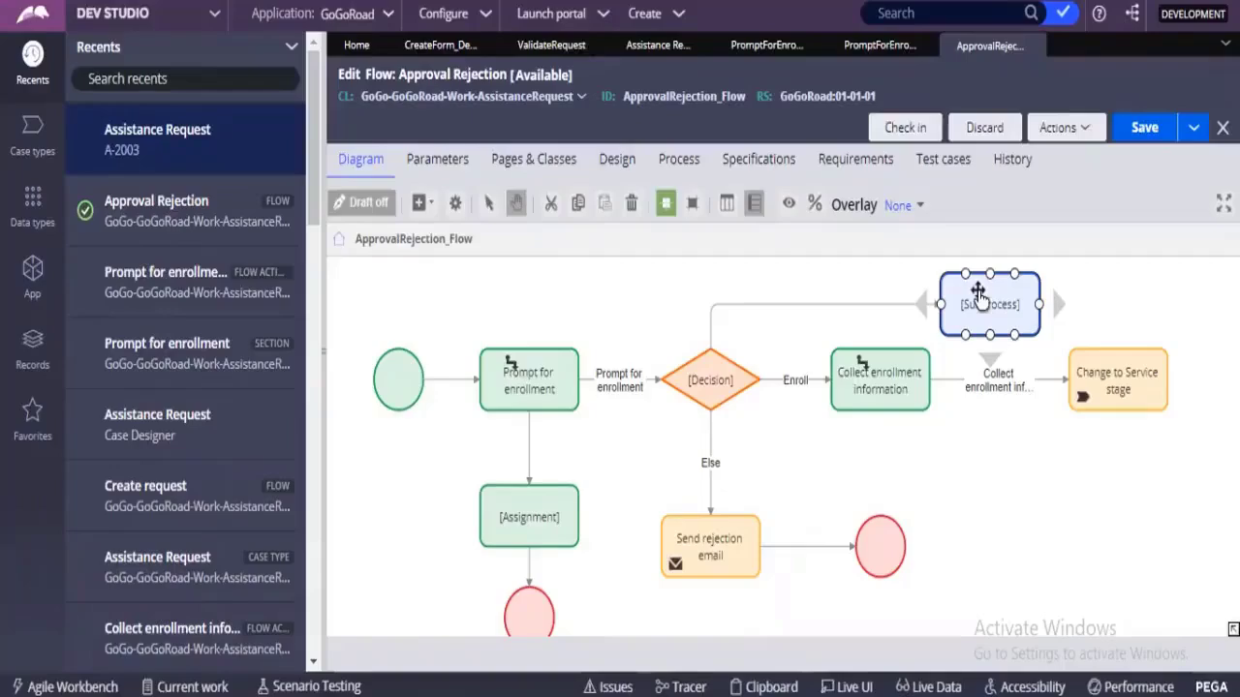
{"action": "double_click", "coordinate": [978, 295]}
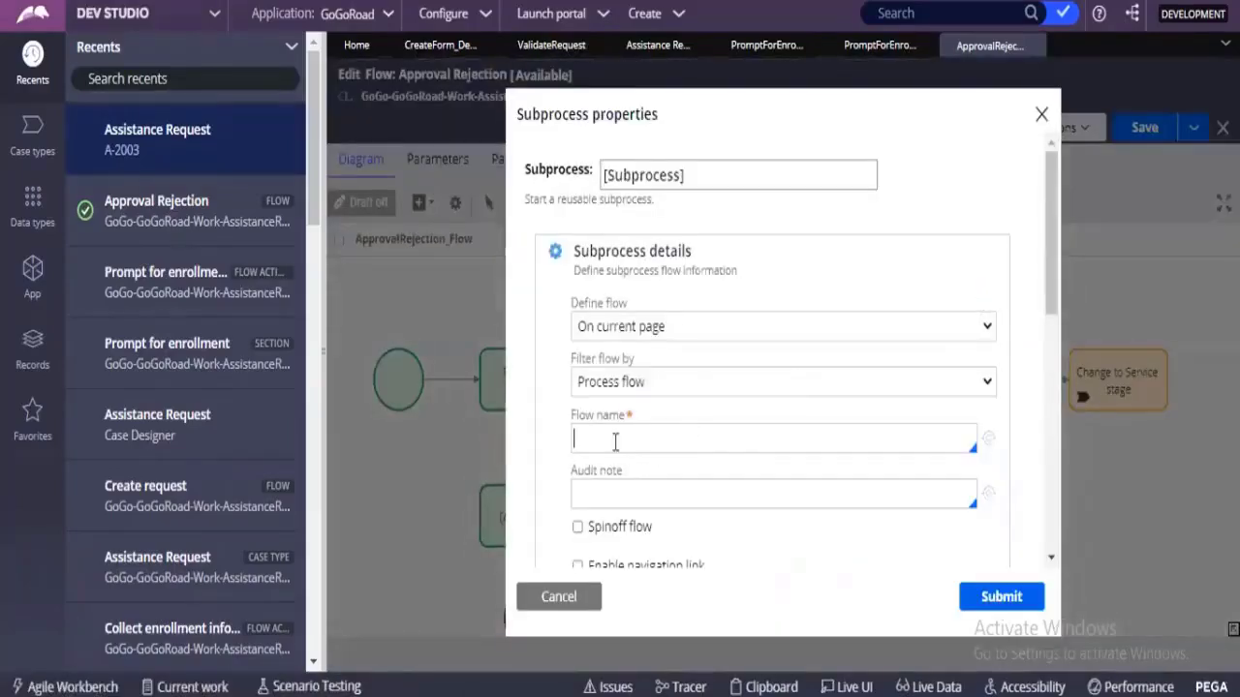
{"action": "left_click", "coordinate": [574, 590]}
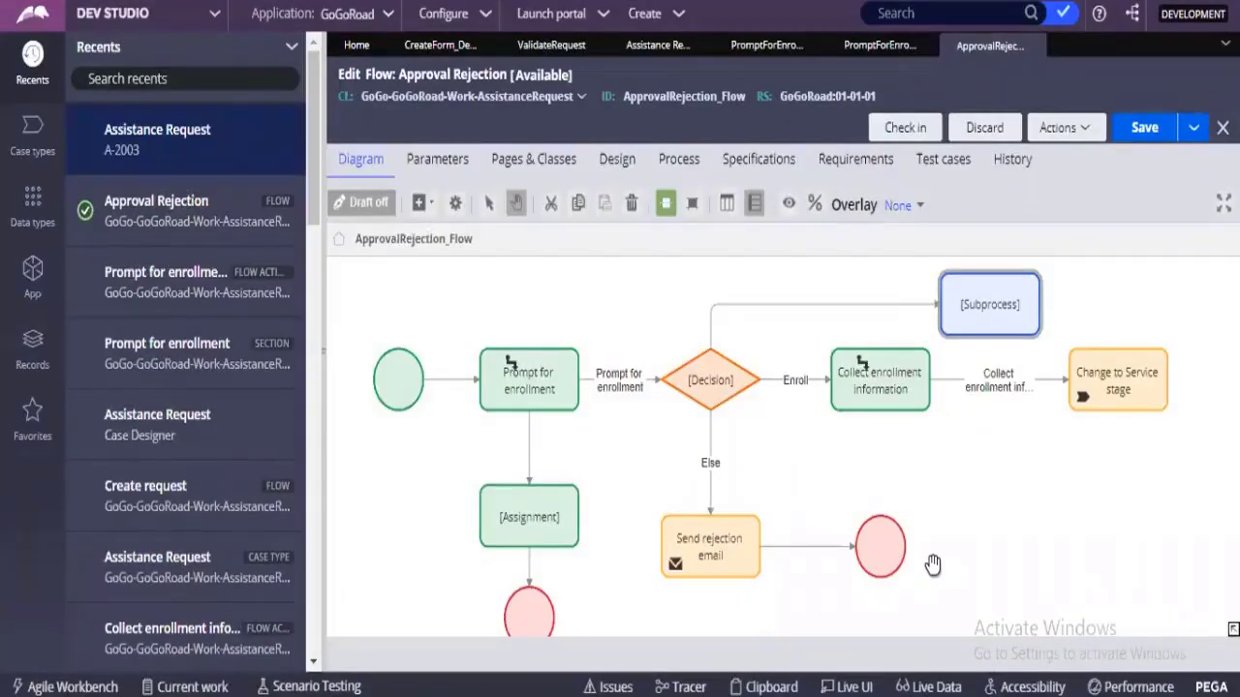
Try the When condition type on the connector between the decision and the Subprocess shape.
{"action": "left_click", "coordinate": [781, 308]}
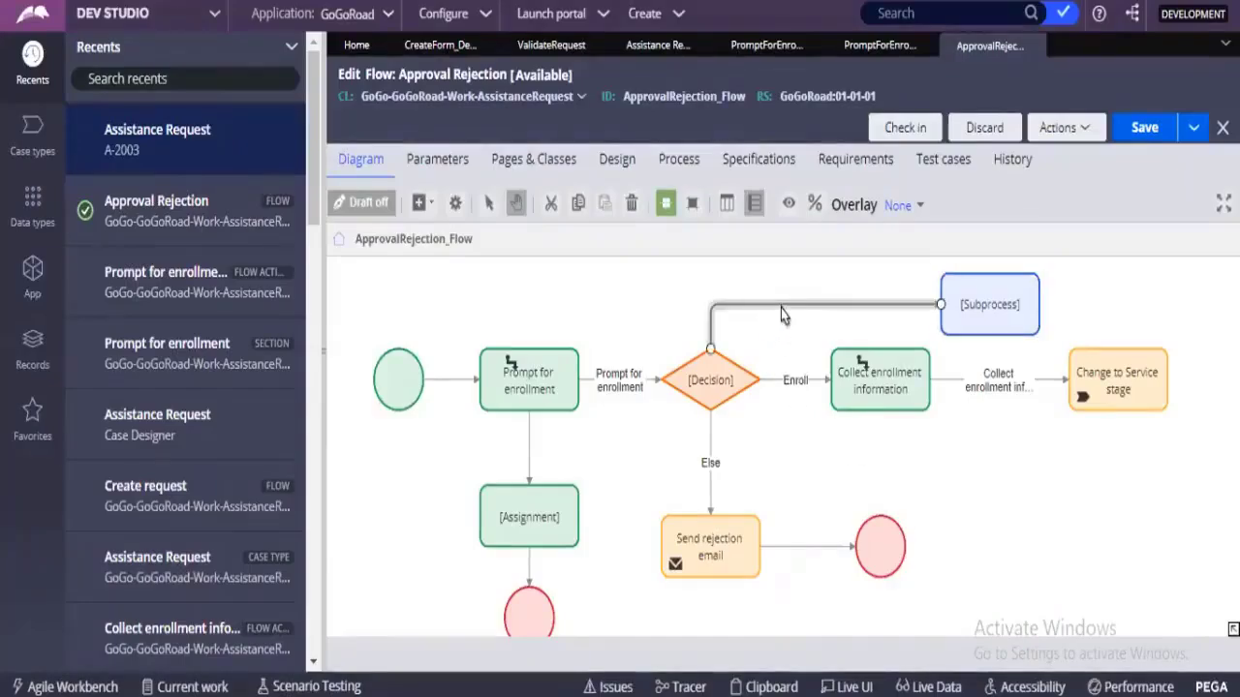
{"action": "double_click", "coordinate": [781, 308]}
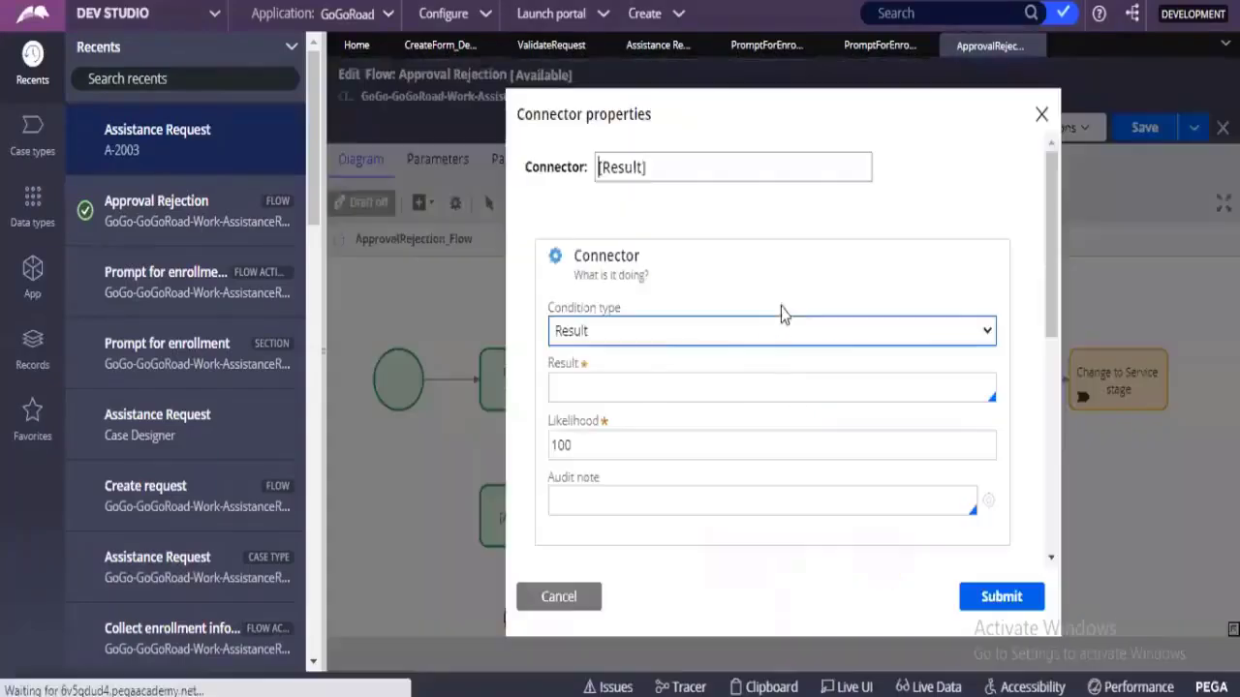
{"action": "left_click", "coordinate": [746, 345]}
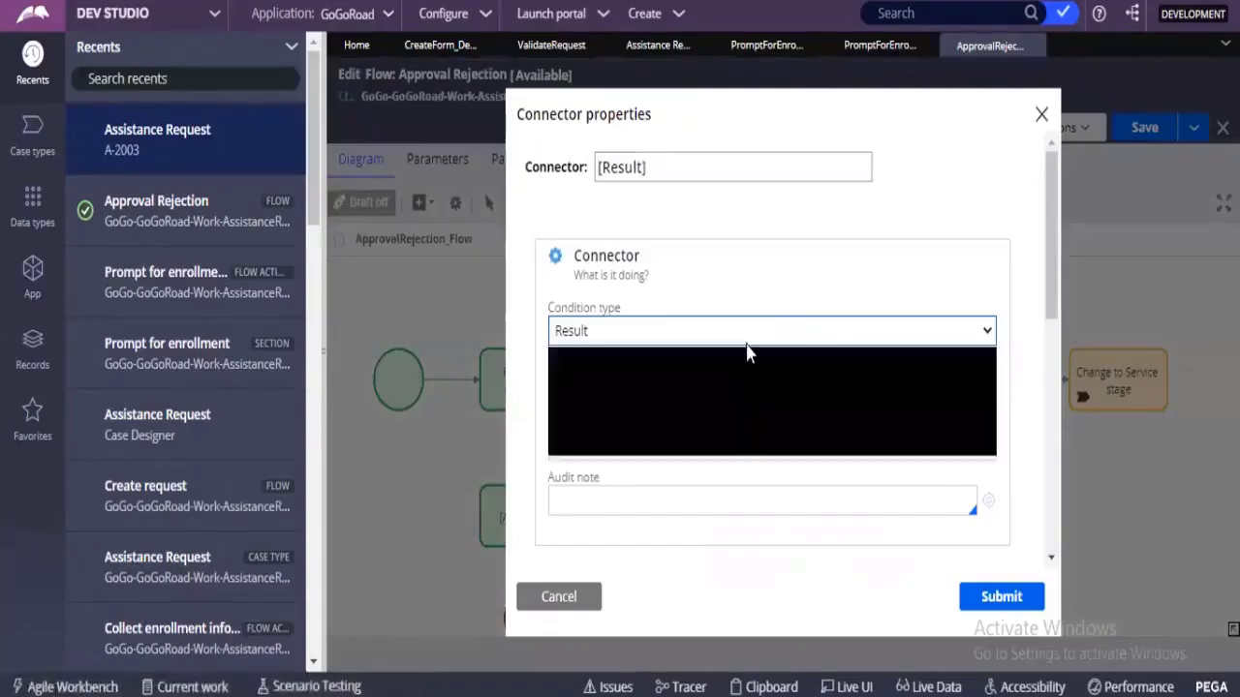
{"action": "left_click", "coordinate": [727, 424]}
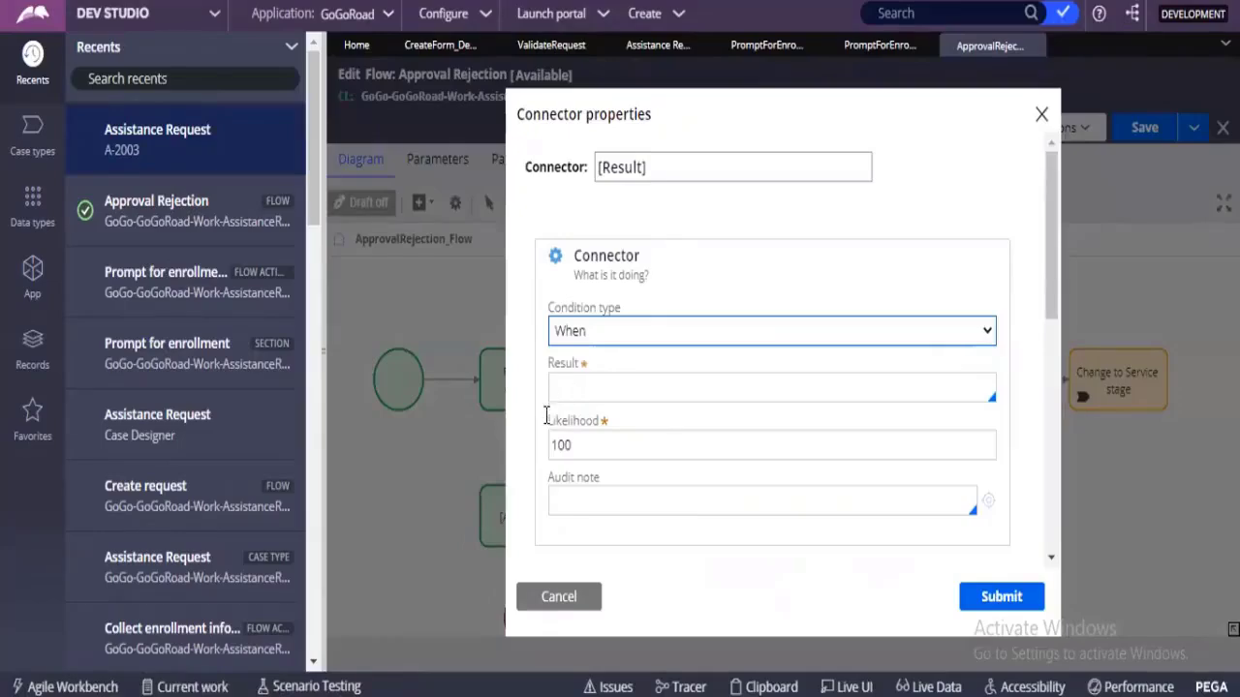
{"action": "left_click", "coordinate": [557, 390]}
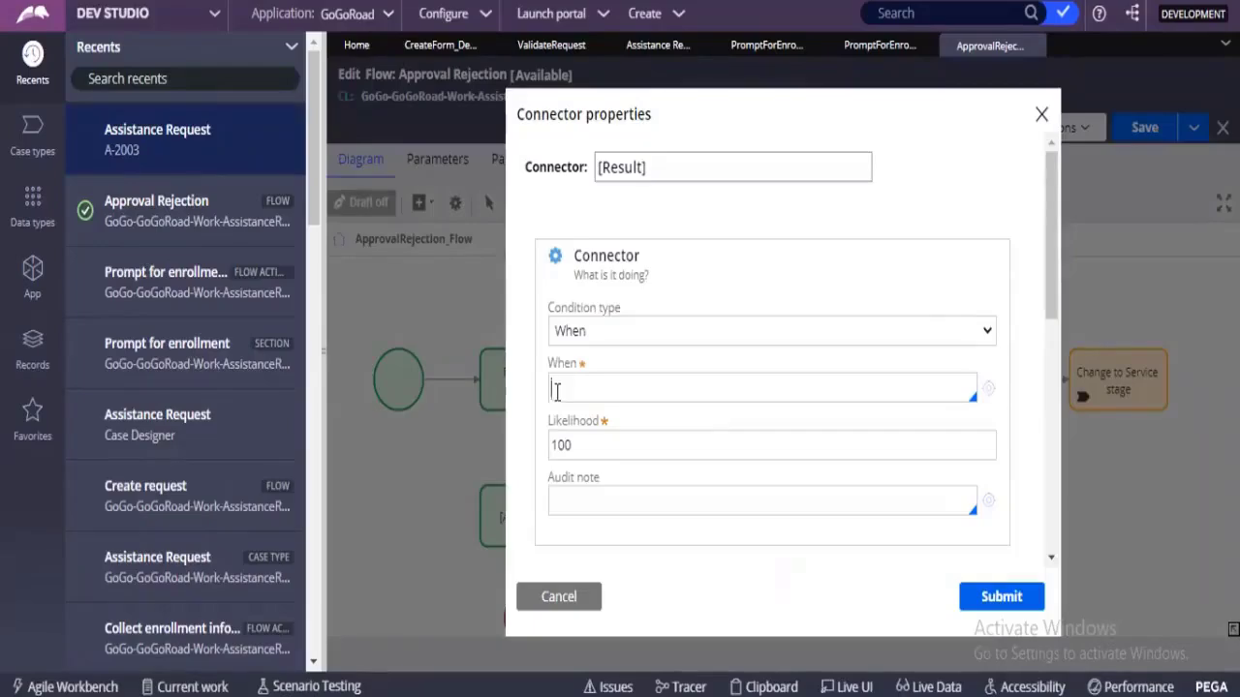
{"action": "left_click", "coordinate": [607, 571]}
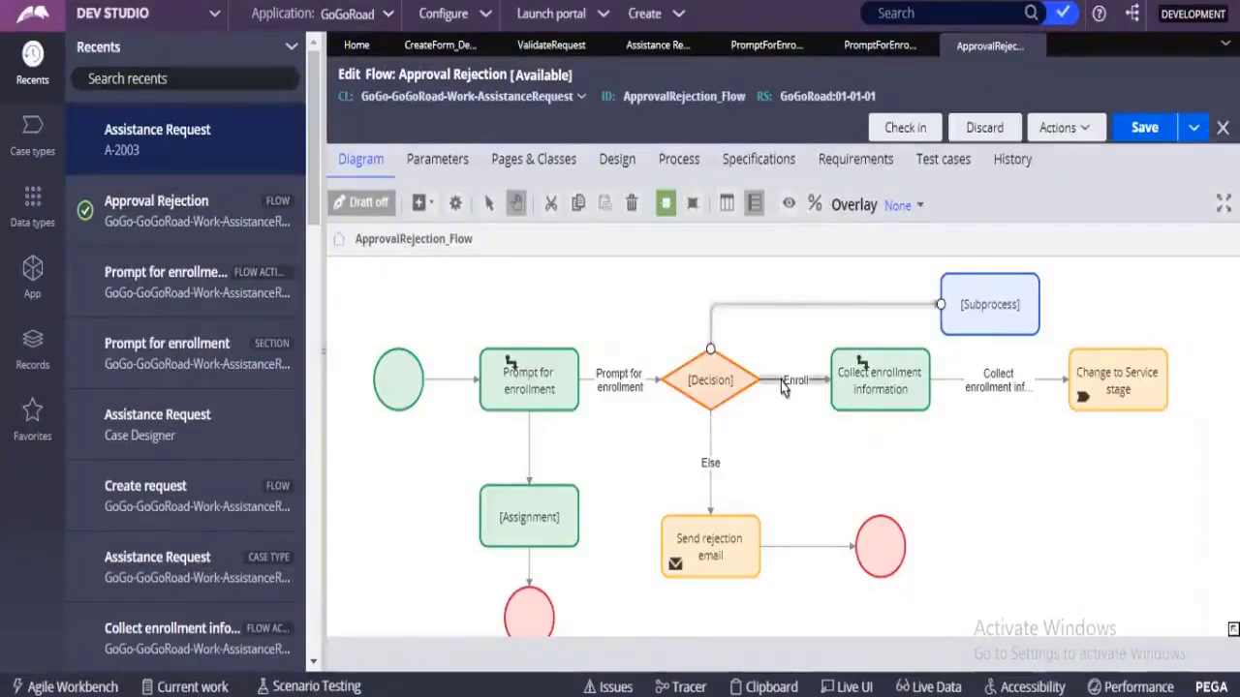
{"action": "left_click", "coordinate": [712, 386]}
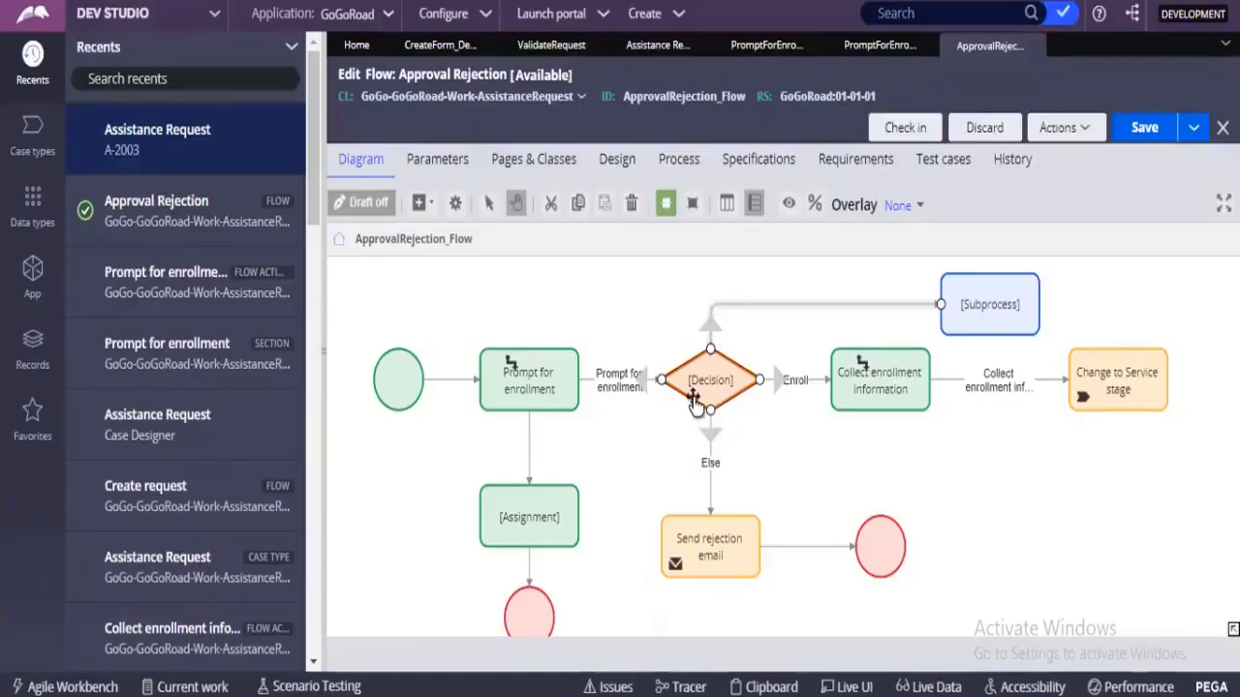
{"action": "left_click", "coordinate": [704, 574]}
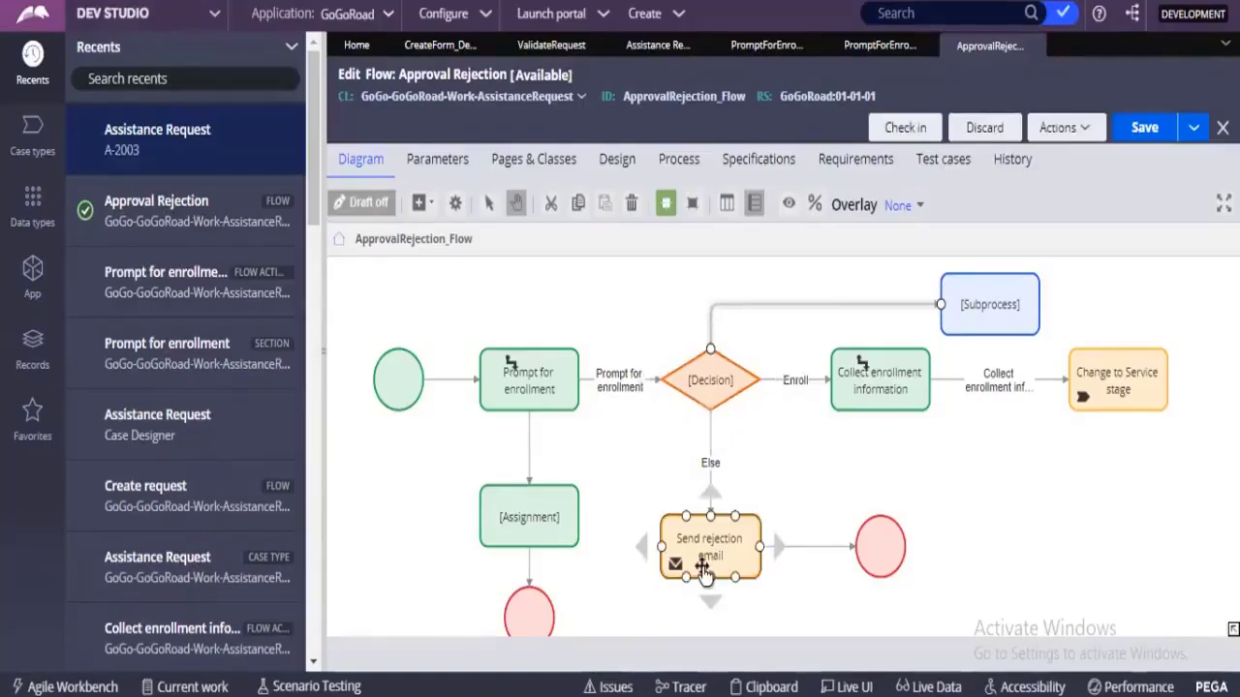
{"action": "left_click", "coordinate": [718, 444]}
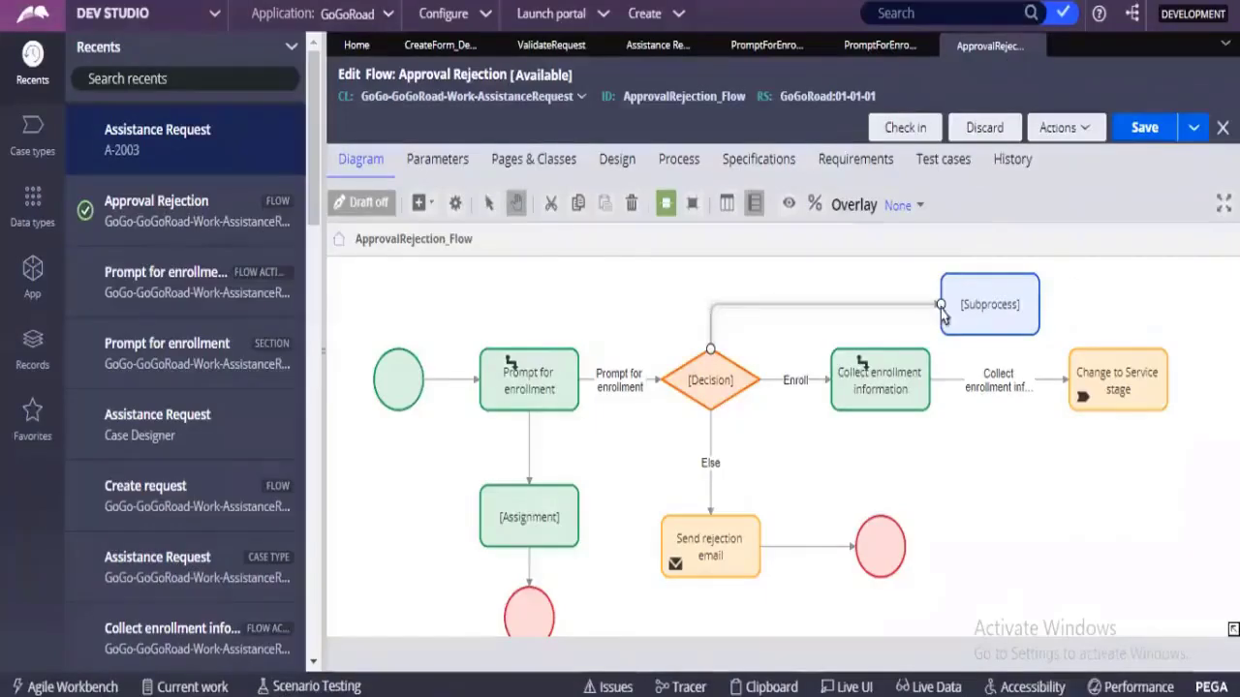
{"action": "left_click", "coordinate": [998, 300]}
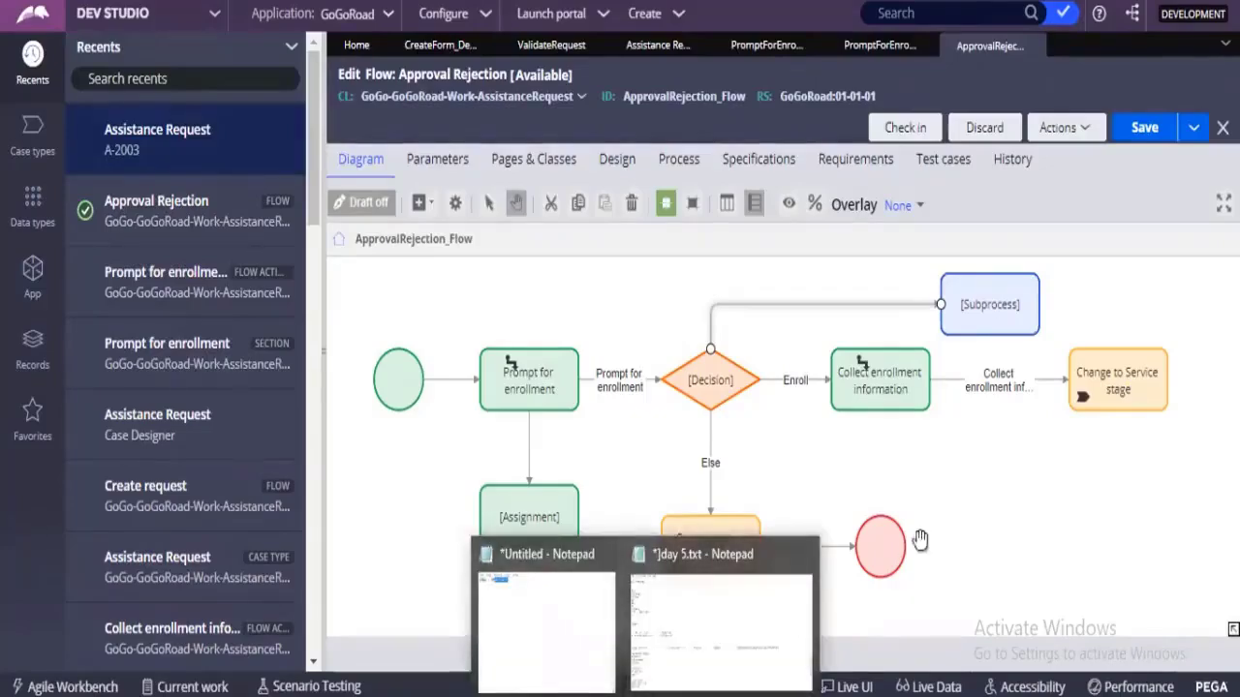
Add a Utility shape to the flow and place it below the Subprocess shape, near the rejection branch's end shape.
{"action": "right_click", "coordinate": [982, 467]}
{"action": "mouse_move", "coordinate": [1004, 494]}
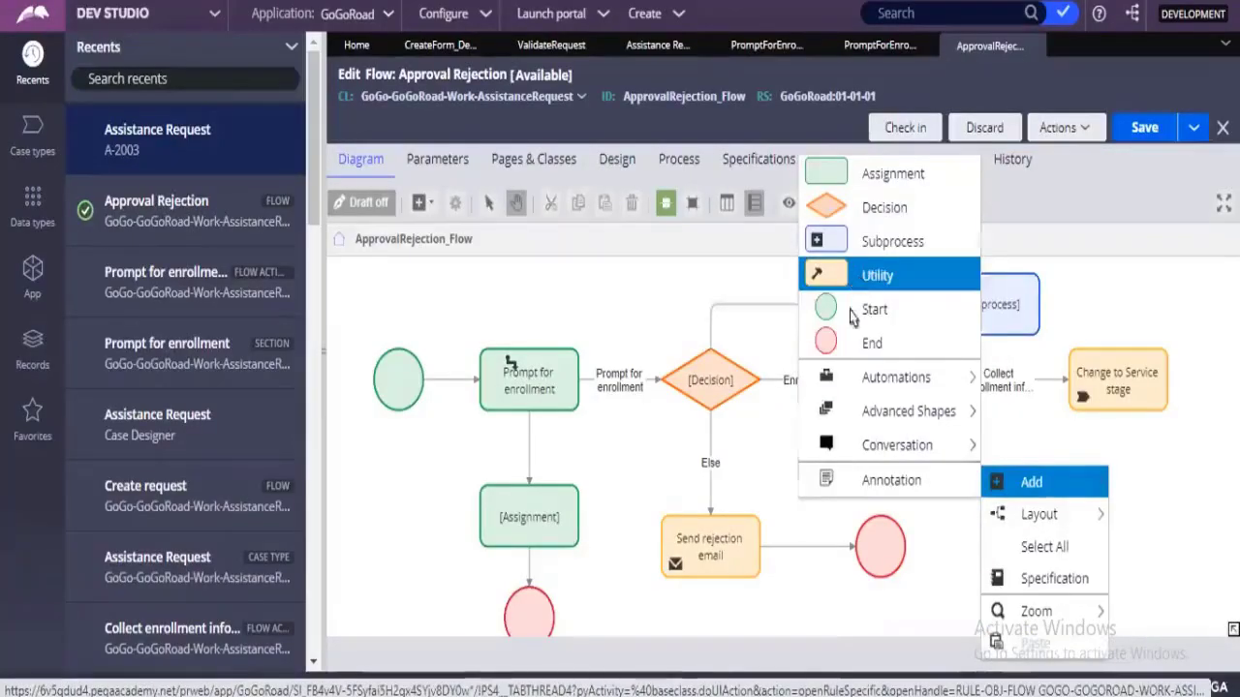
{"action": "left_click", "coordinate": [858, 279]}
{"action": "left_click_drag", "start_coordinate": [1053, 472], "coordinate": [969, 484]}
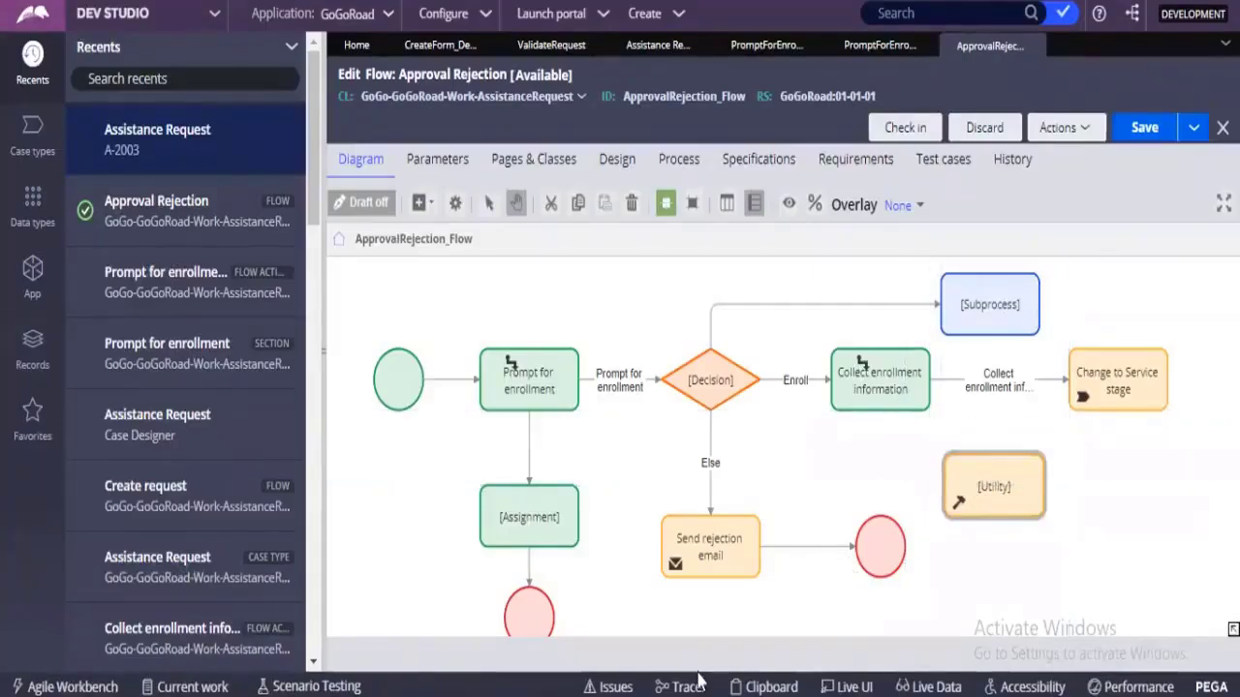
Switch to the text notes and examine the listed activity methods and flow topics, highlighting the entries from sort to Page-Copy.
{"action": "mouse_move", "coordinate": [700, 690]}
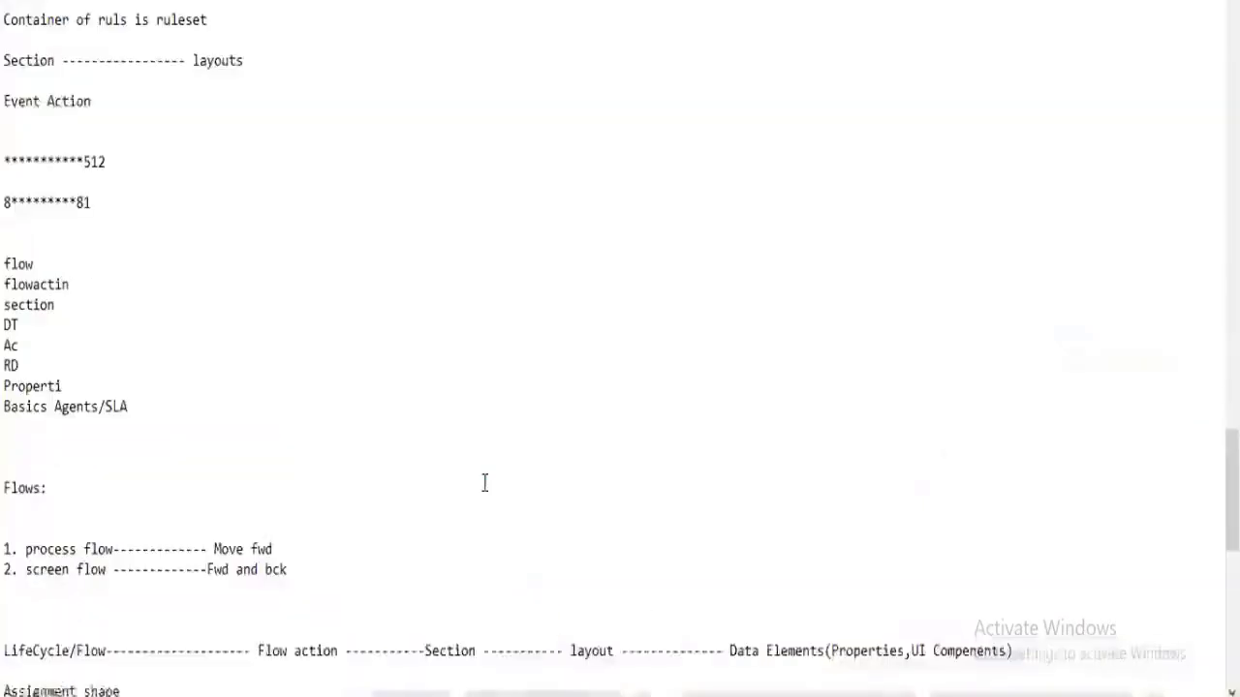
{"action": "scroll", "coordinate": [485, 481], "scroll_direction": "up", "scroll_amount": 3}
{"action": "scroll", "coordinate": [485, 481], "scroll_direction": "up", "scroll_amount": 10}
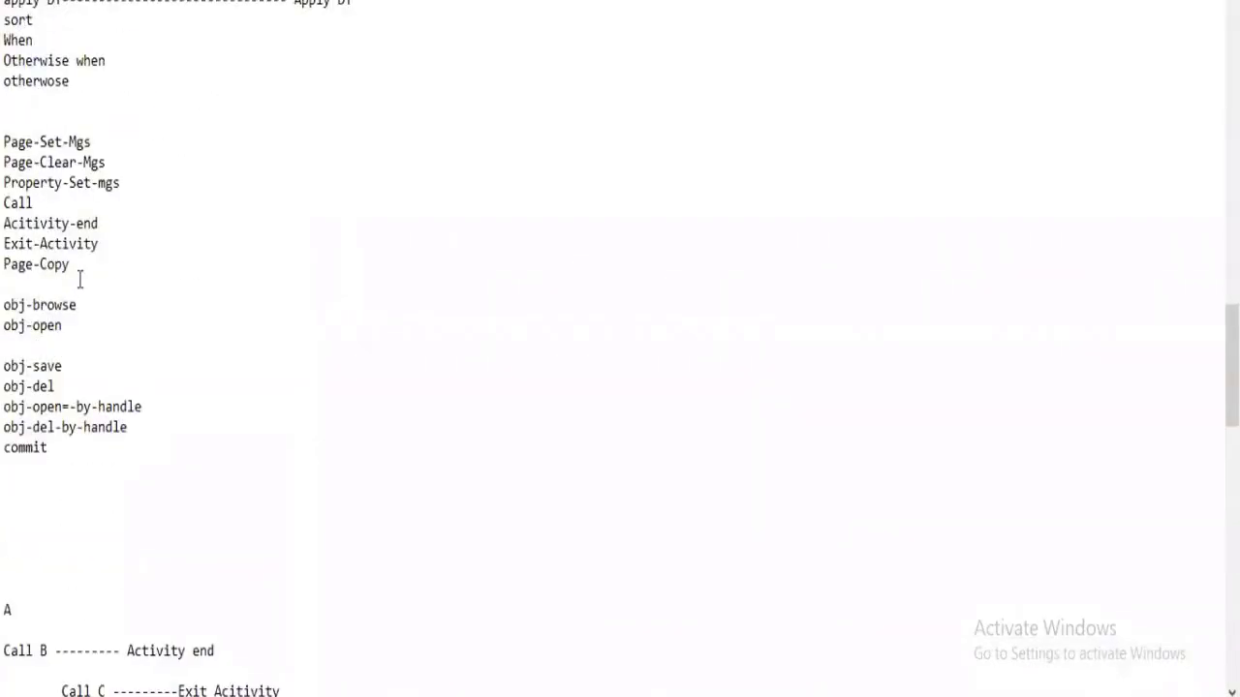
{"action": "left_click_drag", "start_coordinate": [68, 264], "coordinate": [7, 94]}
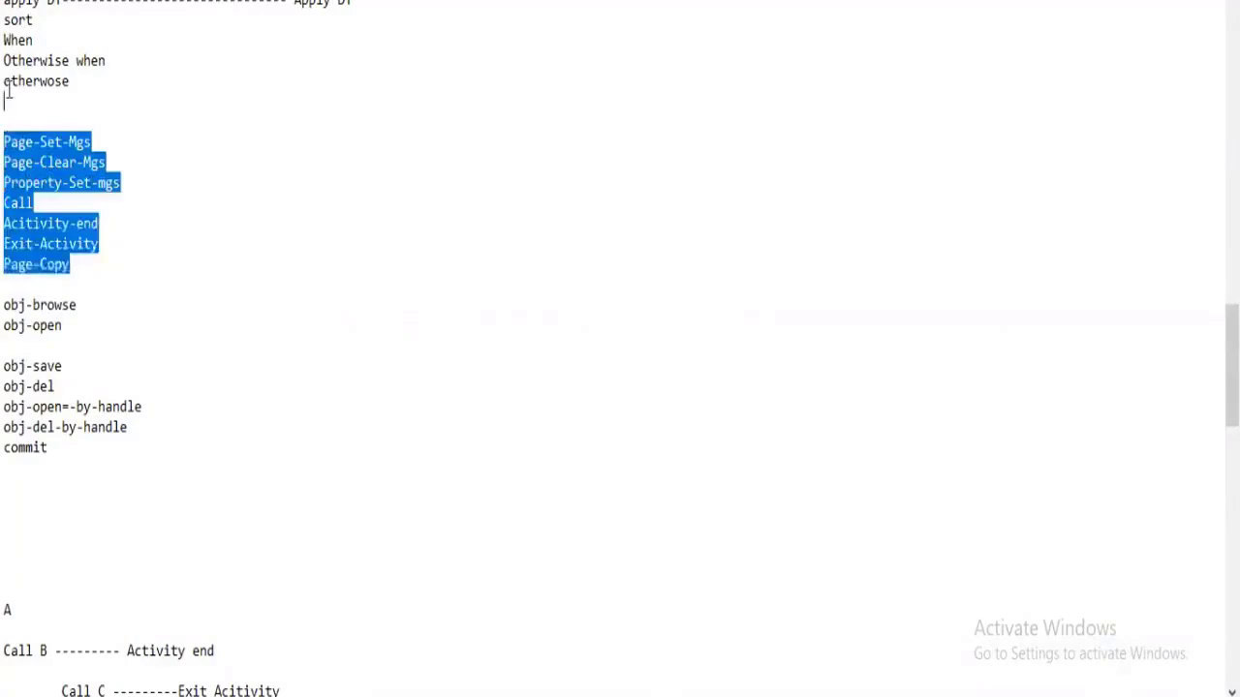
{"action": "left_click_drag", "start_coordinate": [7, 94], "coordinate": [7, 20]}
{"action": "scroll", "coordinate": [580, 328], "scroll_direction": "up", "scroll_amount": 2}
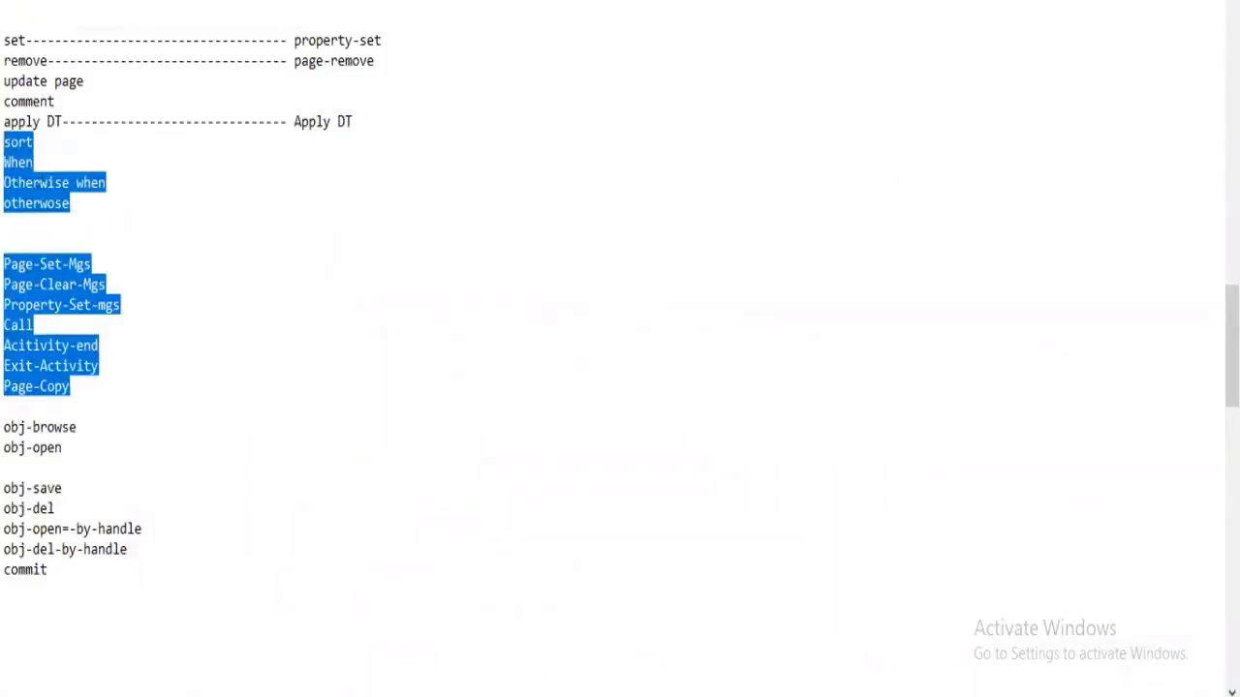
{"action": "scroll", "coordinate": [417, 363], "scroll_direction": "down", "scroll_amount": 18}
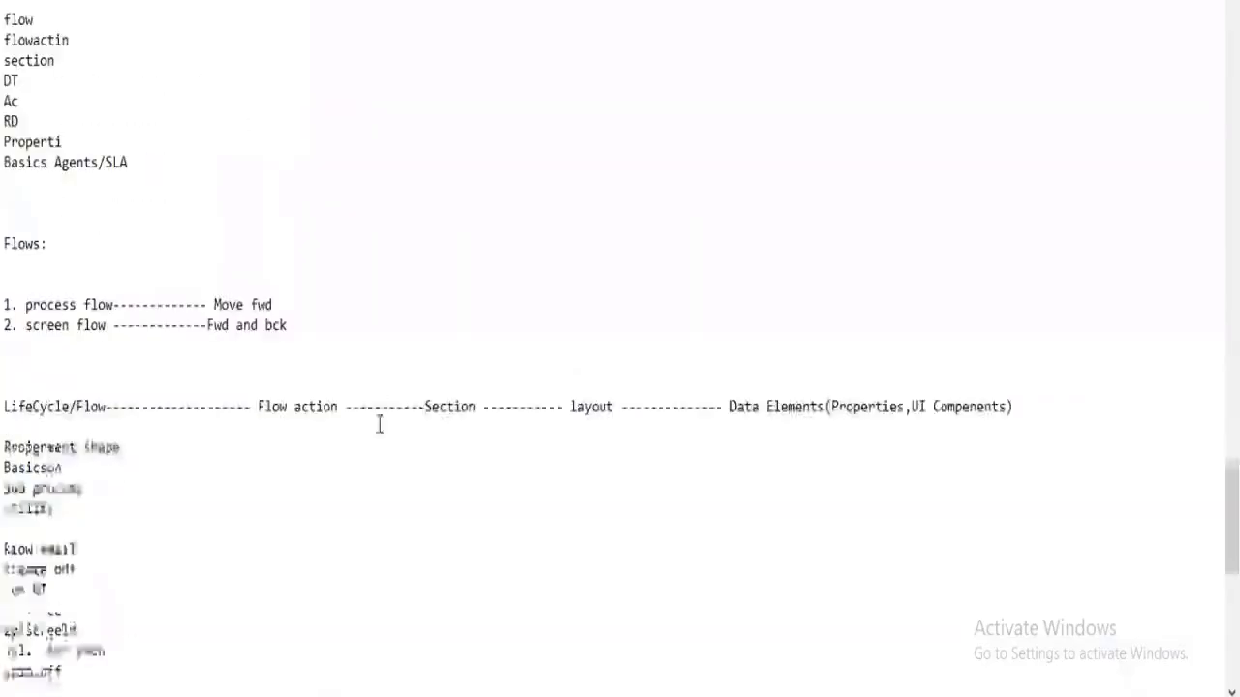
{"action": "scroll", "coordinate": [378, 425], "scroll_direction": "down", "scroll_amount": 7}
Add the note "If we are invoking any activity from flow level it is called utility" below the list of flow shapes.
{"action": "left_click", "coordinate": [147, 360]}
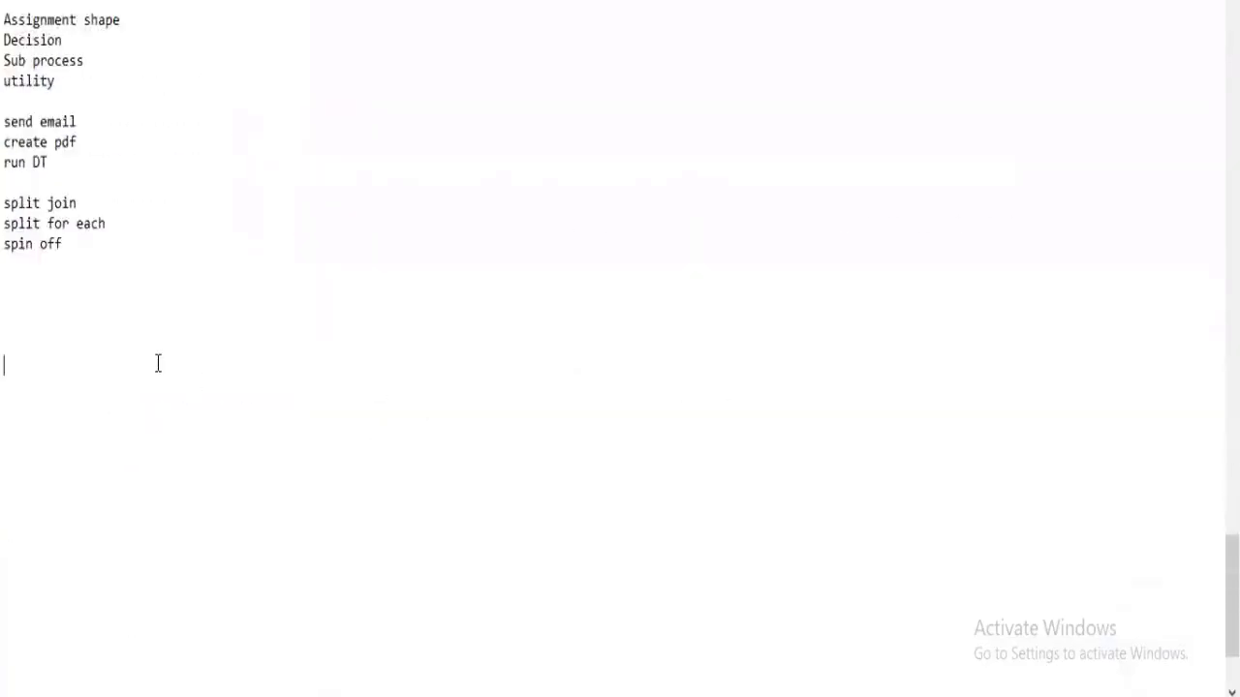
{"action": "type", "text": "If we are invoki"}
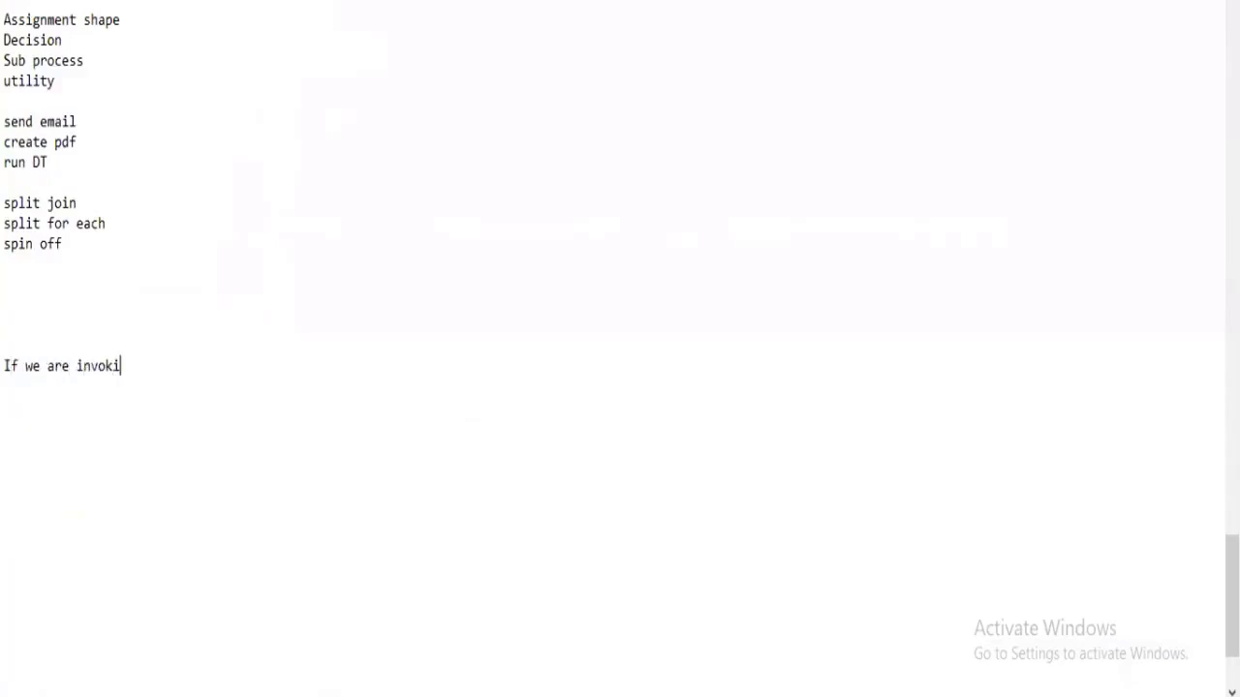
{"action": "type", "text": "ng any activity fro"}
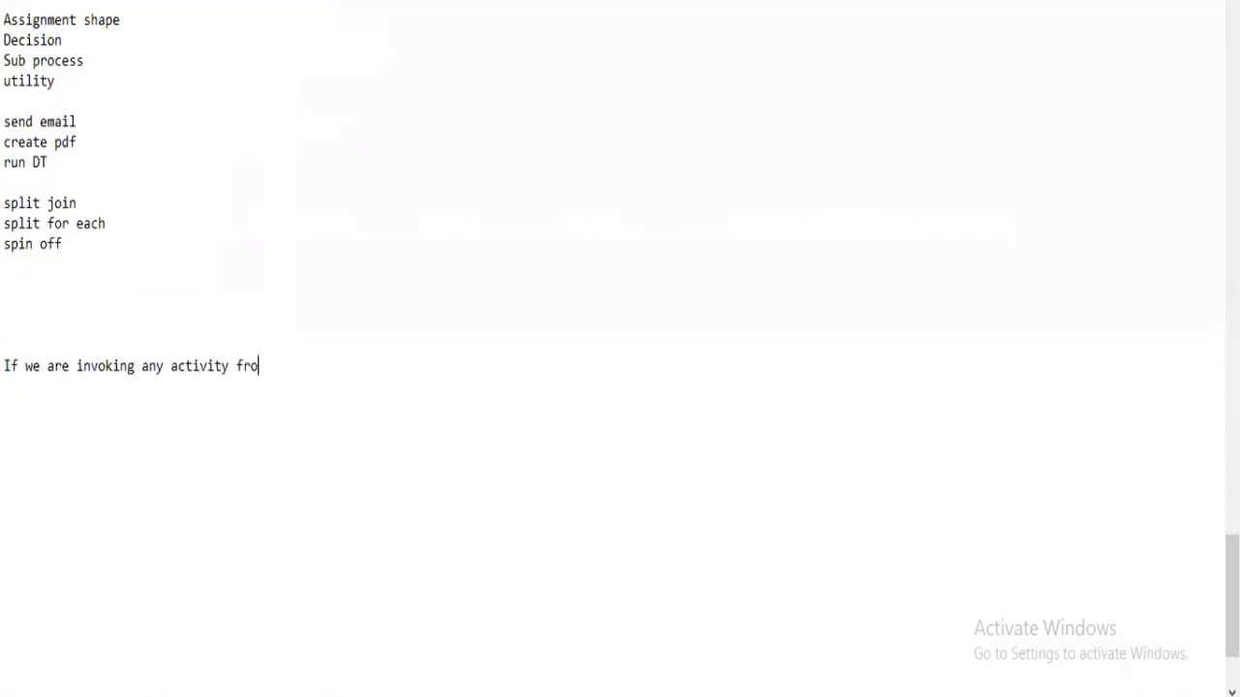
{"action": "type", "text": "m flow leve l it i"}
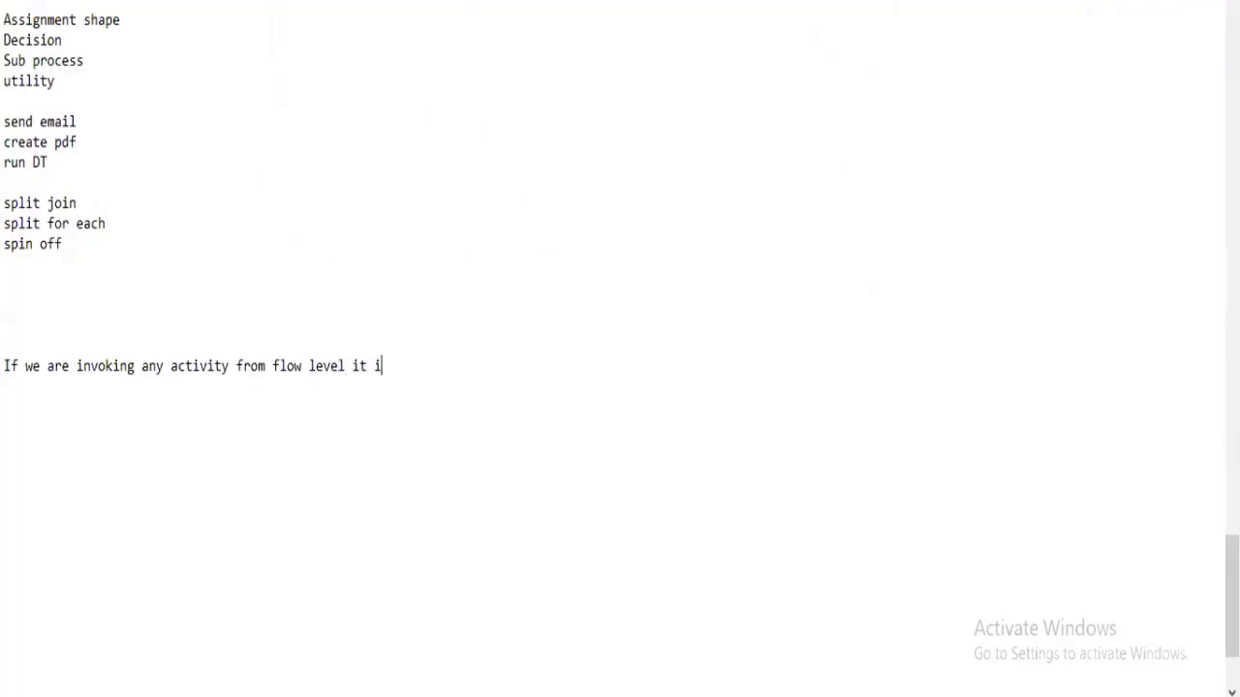
{"action": "type", "text": "s called utilit"}
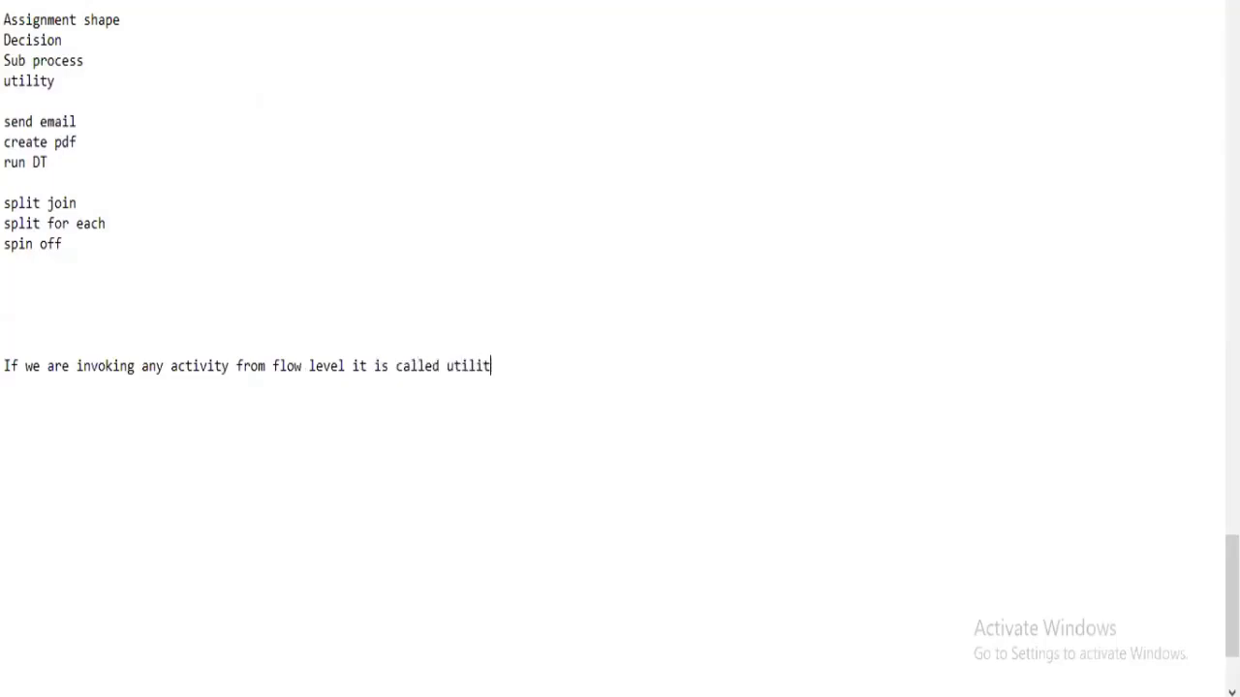
{"action": "type", "text": "y"}
Switch back to Pega Dev Studio and try the GenerateID activity as the rule in the Utility shape's properties.
{"action": "key", "text": "alt+Tab"}
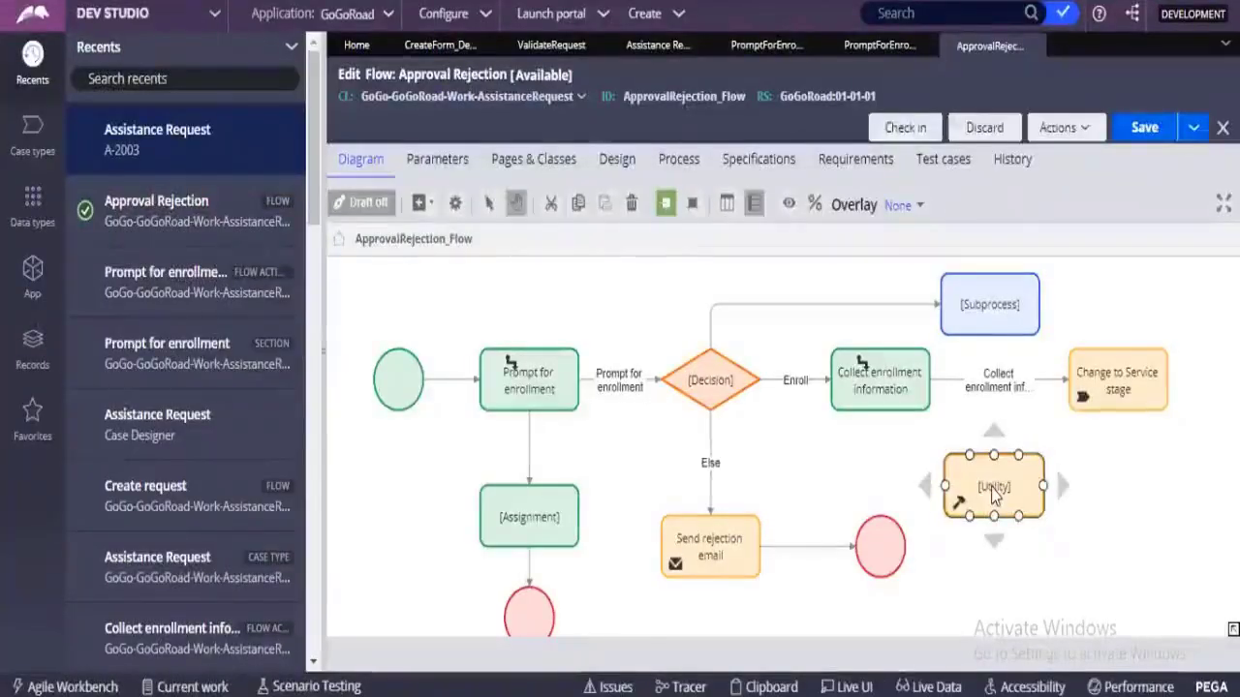
{"action": "double_click", "coordinate": [993, 490]}
{"action": "left_click", "coordinate": [675, 393]}
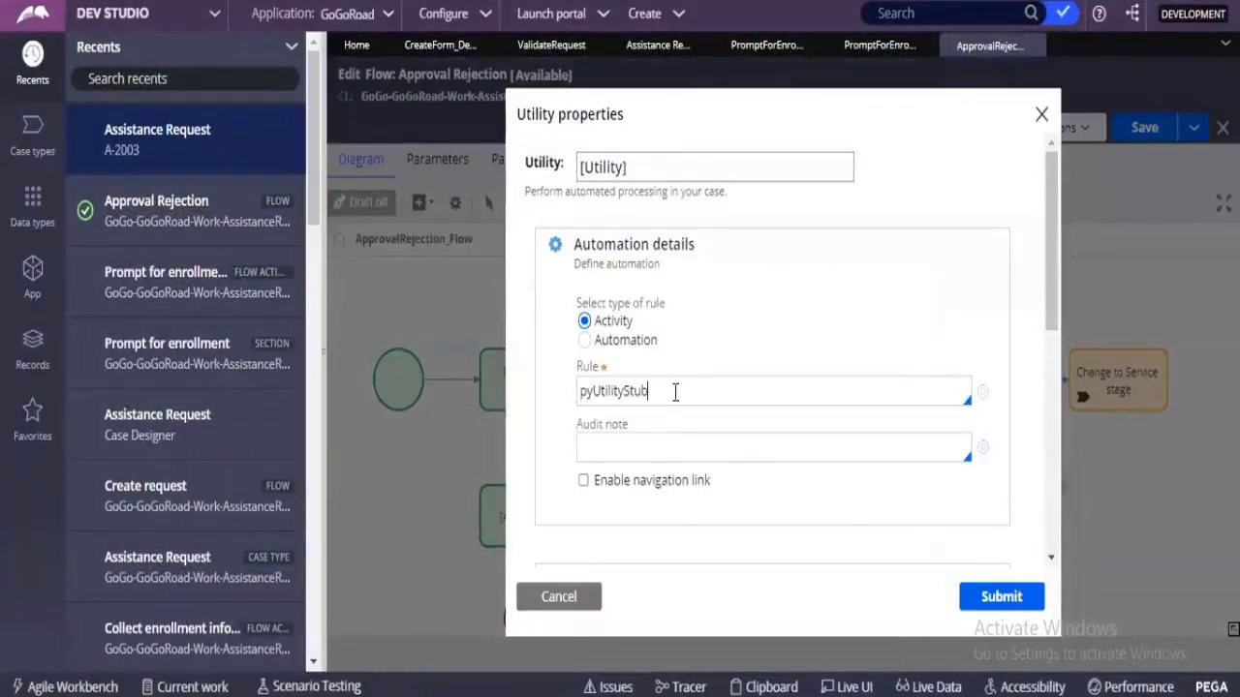
{"action": "double_click", "coordinate": [675, 391]}
{"action": "key", "text": "BackSpace"}
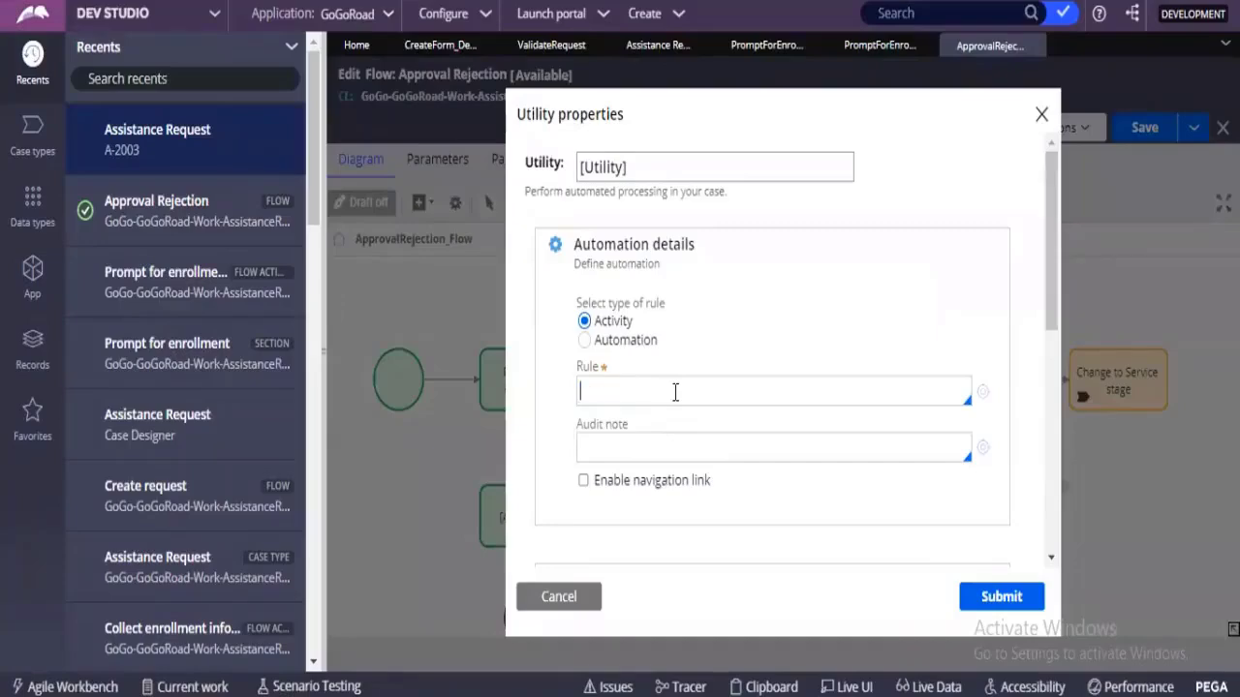
{"action": "double_click", "coordinate": [612, 320]}
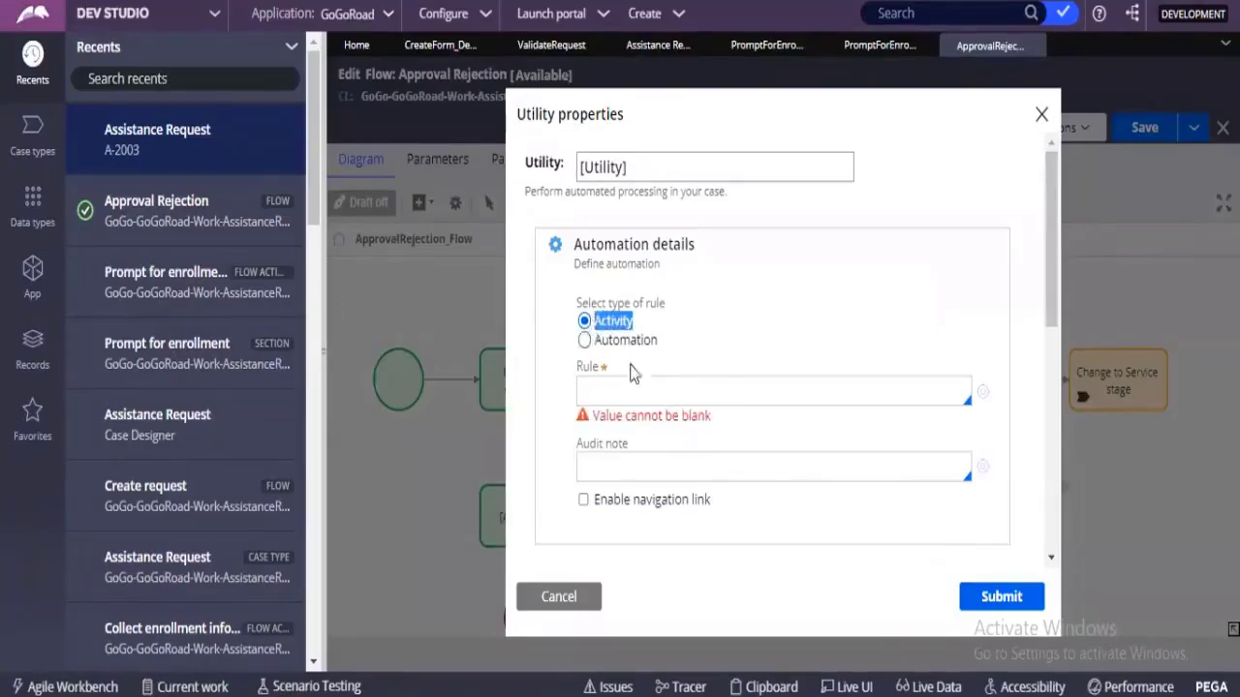
{"action": "left_click", "coordinate": [600, 399]}
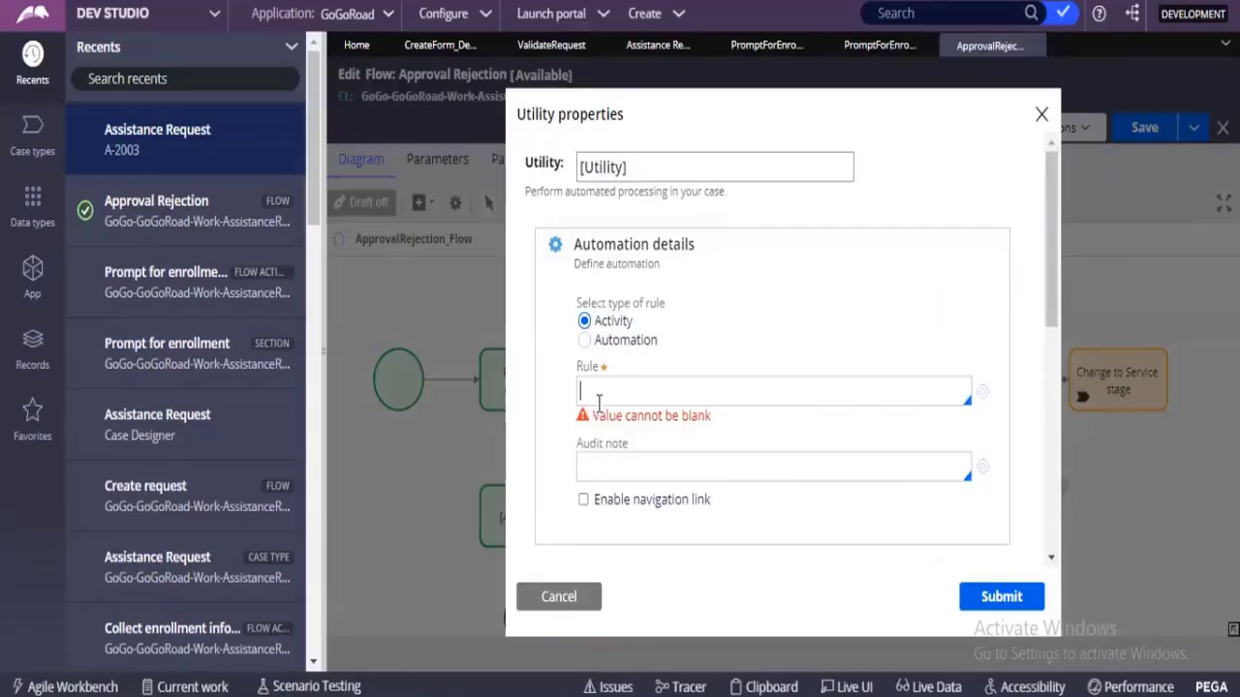
{"action": "key", "text": "Down"}
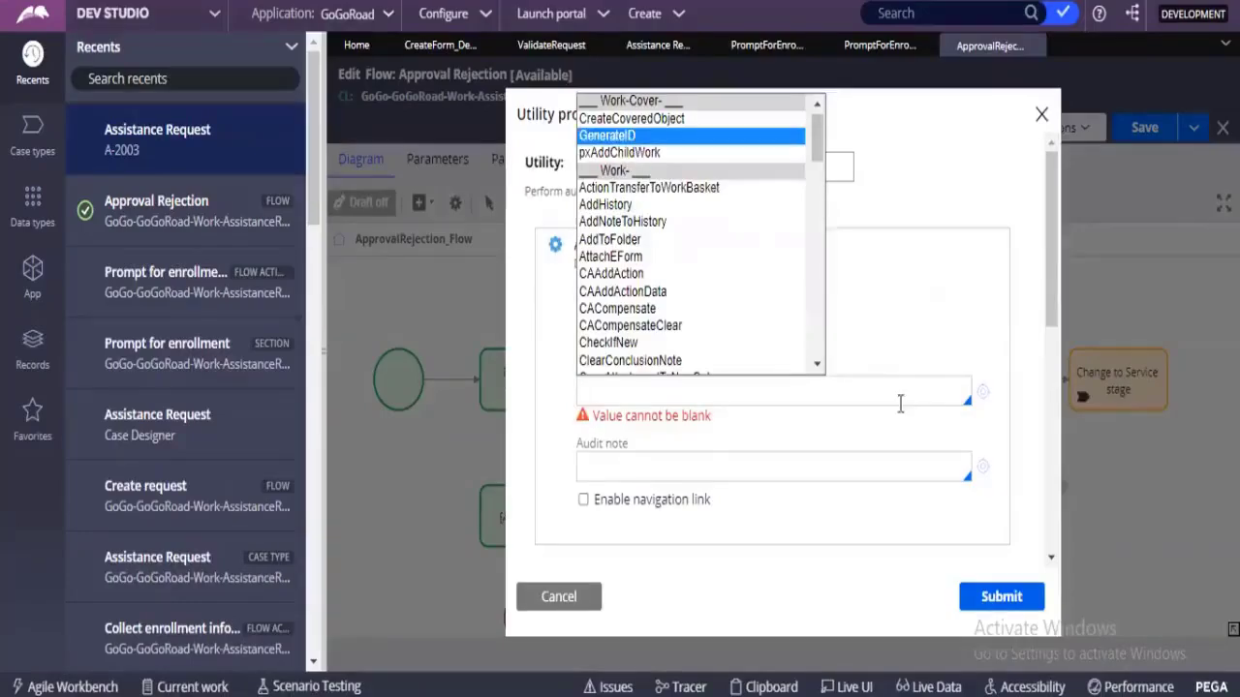
{"action": "left_click", "coordinate": [629, 400]}
{"action": "left_click", "coordinate": [629, 399]}
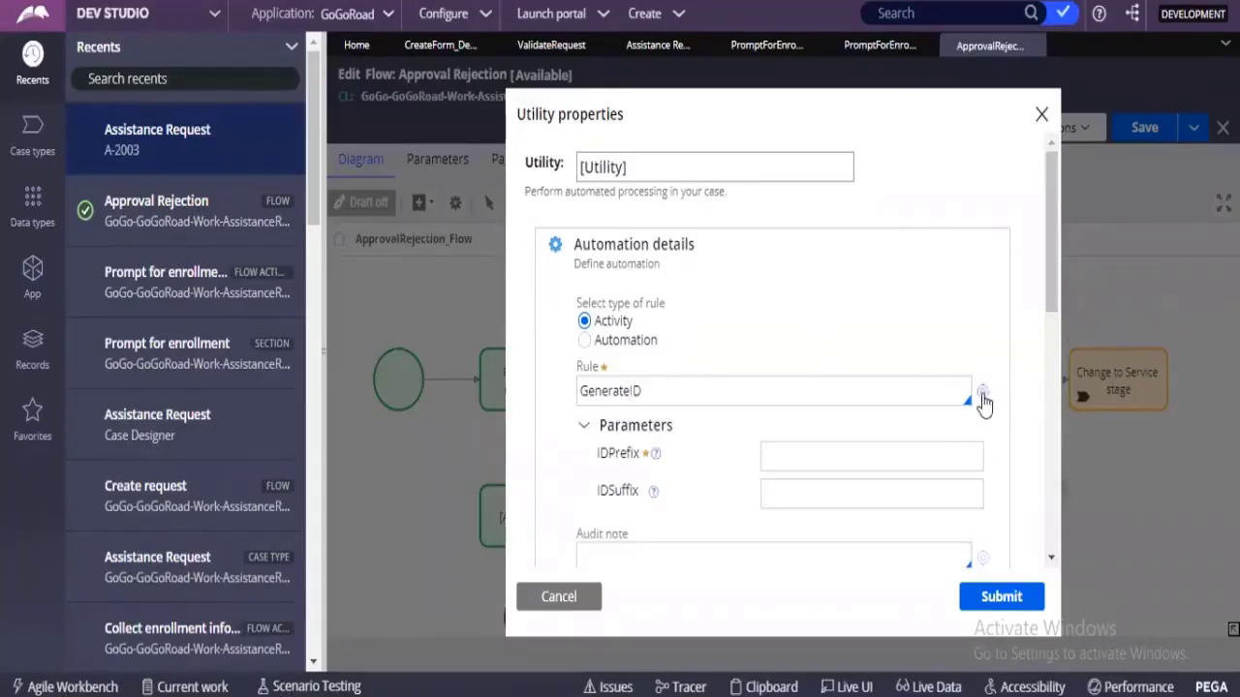
Open the GenerateID activity to inspect its steps and ID, and return to the flow to cancel the Utility shape's properties.
{"action": "left_click", "coordinate": [983, 394]}
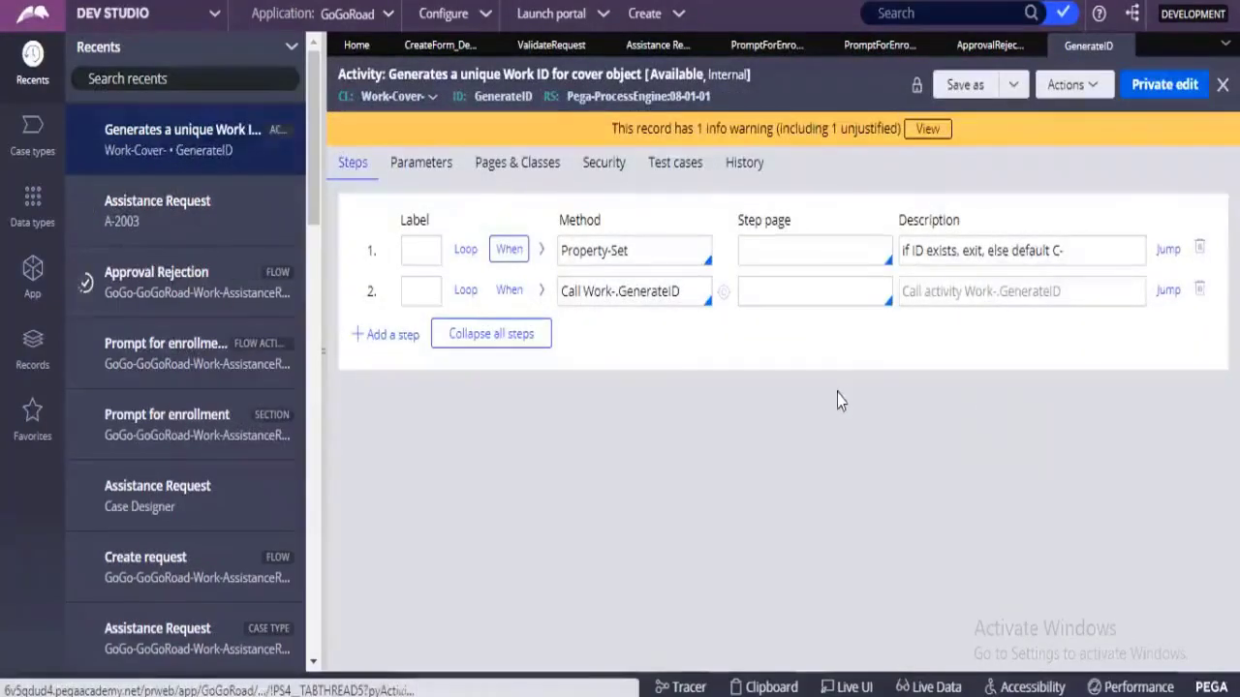
{"action": "double_click", "coordinate": [517, 97]}
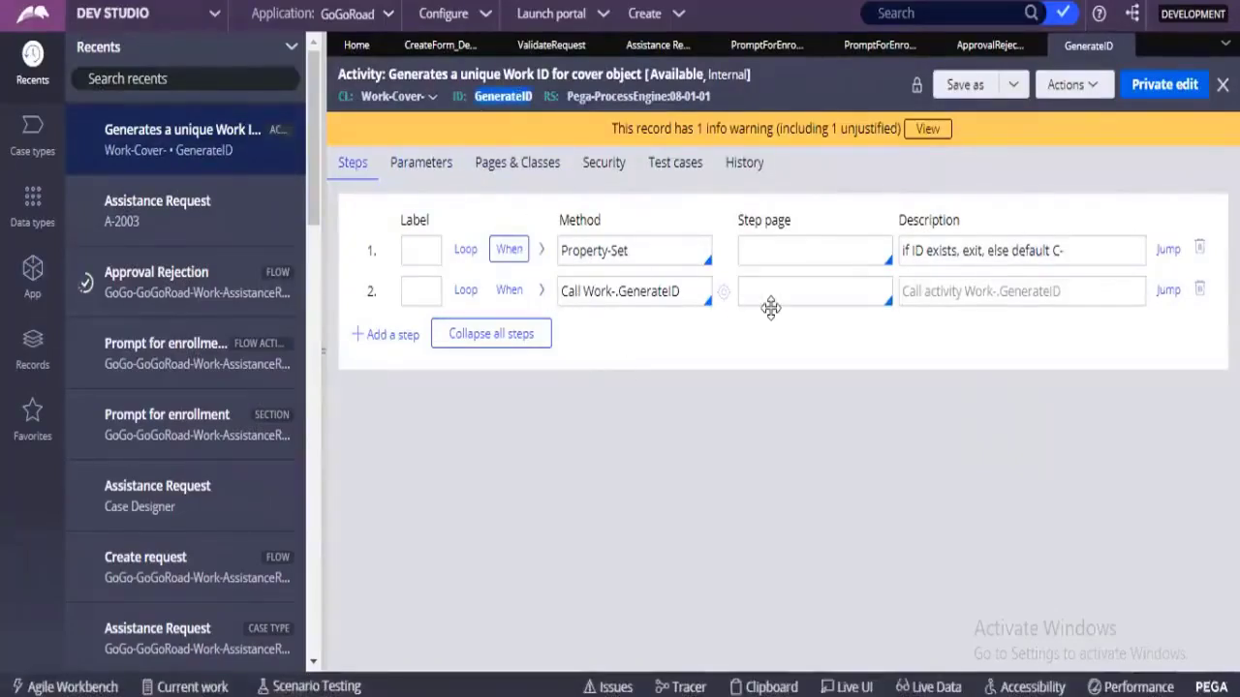
{"action": "left_click", "coordinate": [980, 48]}
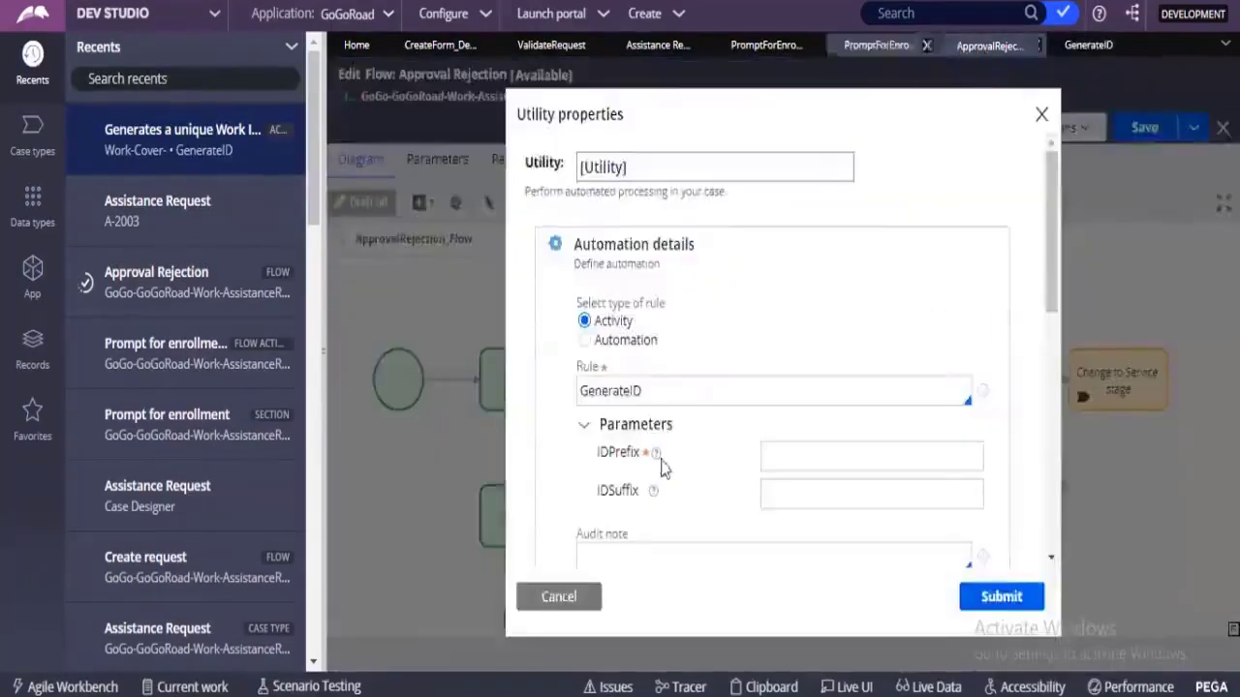
{"action": "left_click", "coordinate": [573, 589]}
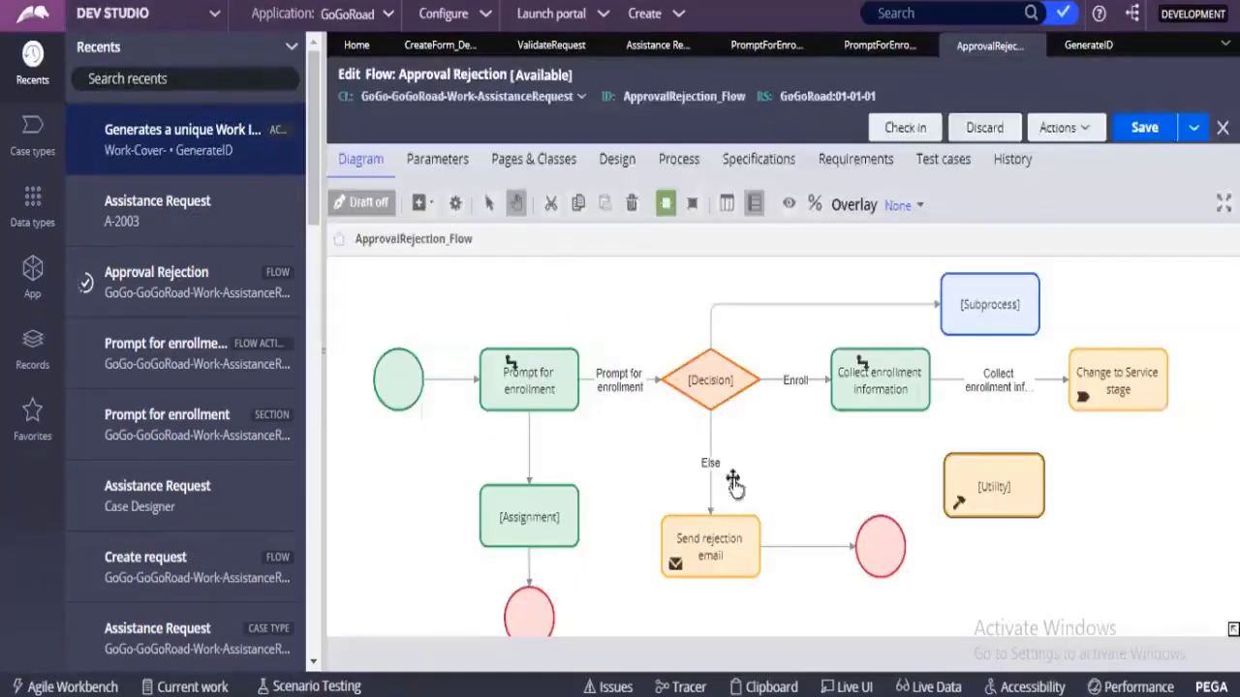
{"action": "left_click", "coordinate": [998, 489]}
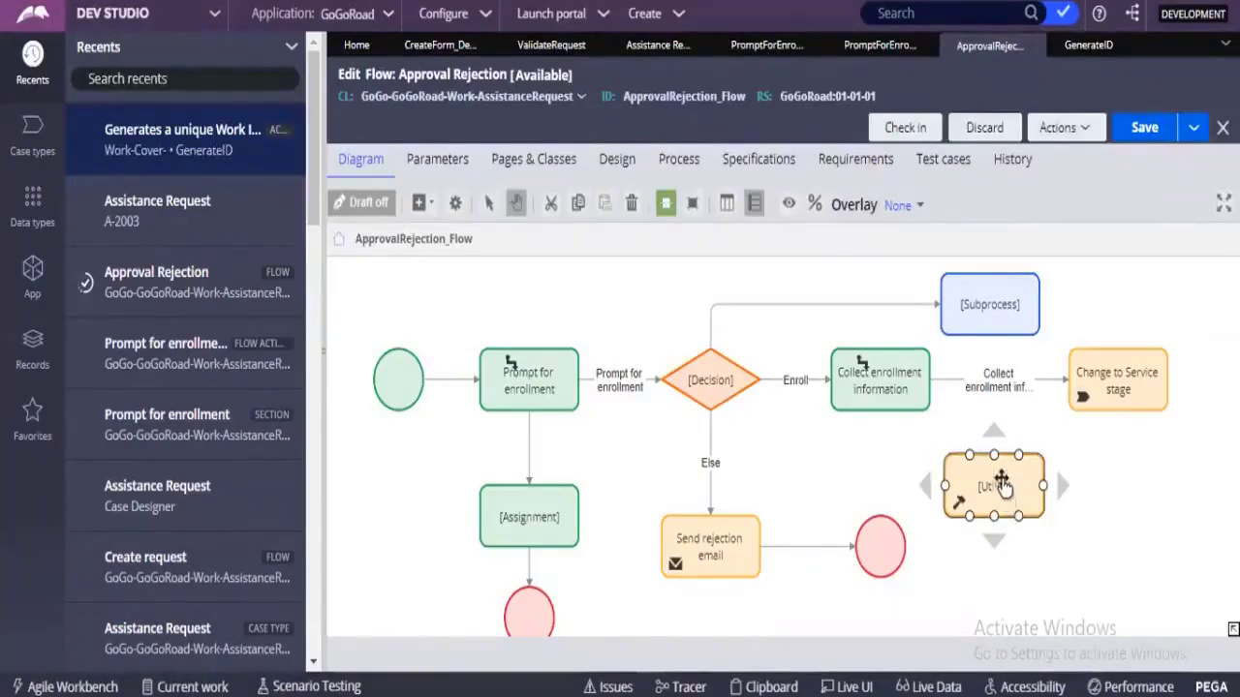
Examine the GenerateID activity's security settings, including the options available for its activity type.
{"action": "left_click", "coordinate": [1077, 49]}
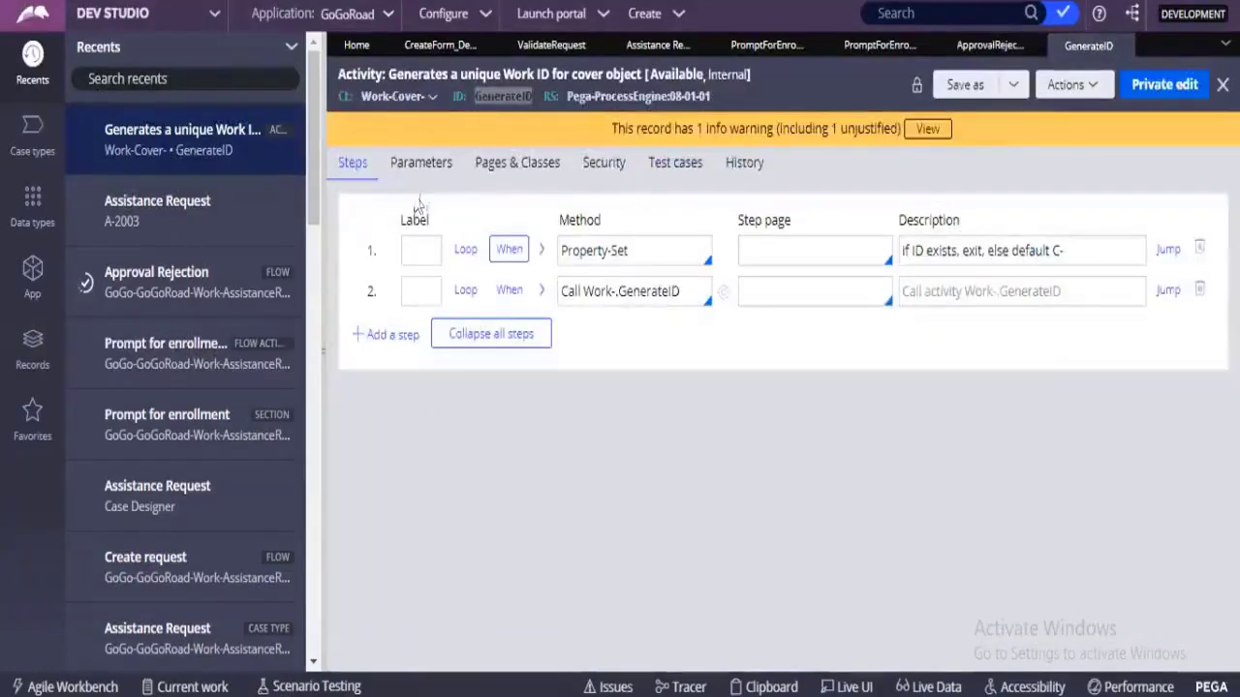
{"action": "left_click", "coordinate": [586, 163]}
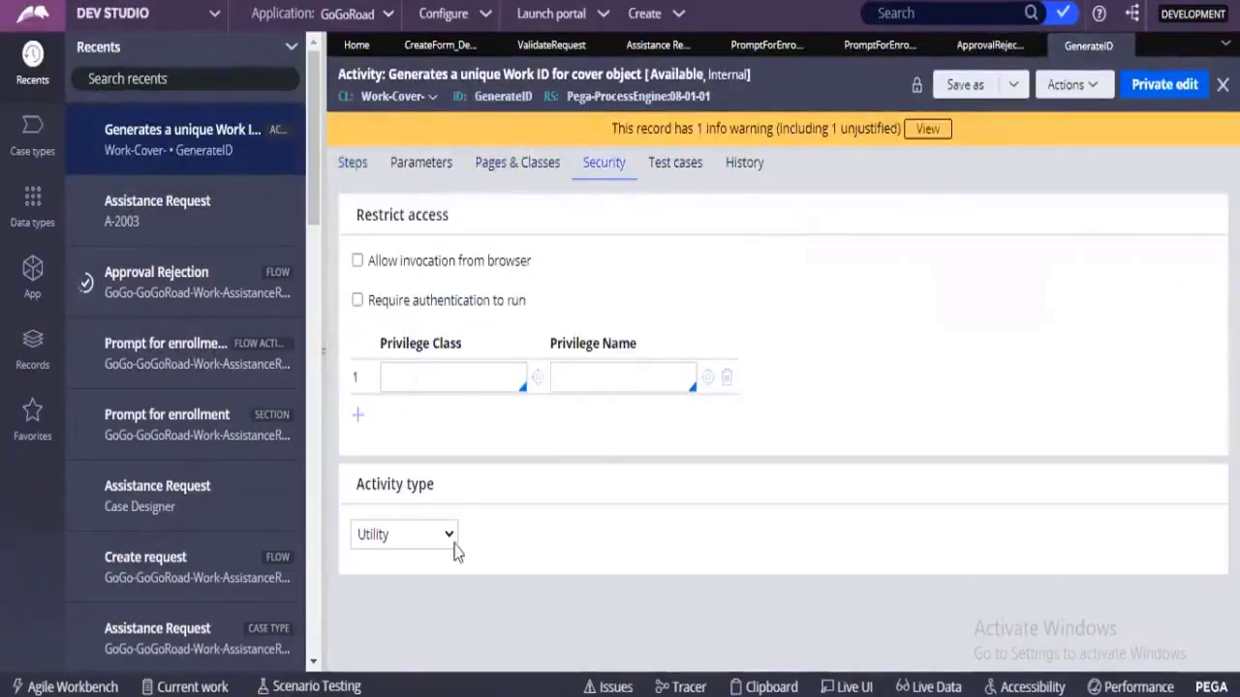
{"action": "left_click_drag", "start_coordinate": [357, 484], "coordinate": [430, 506]}
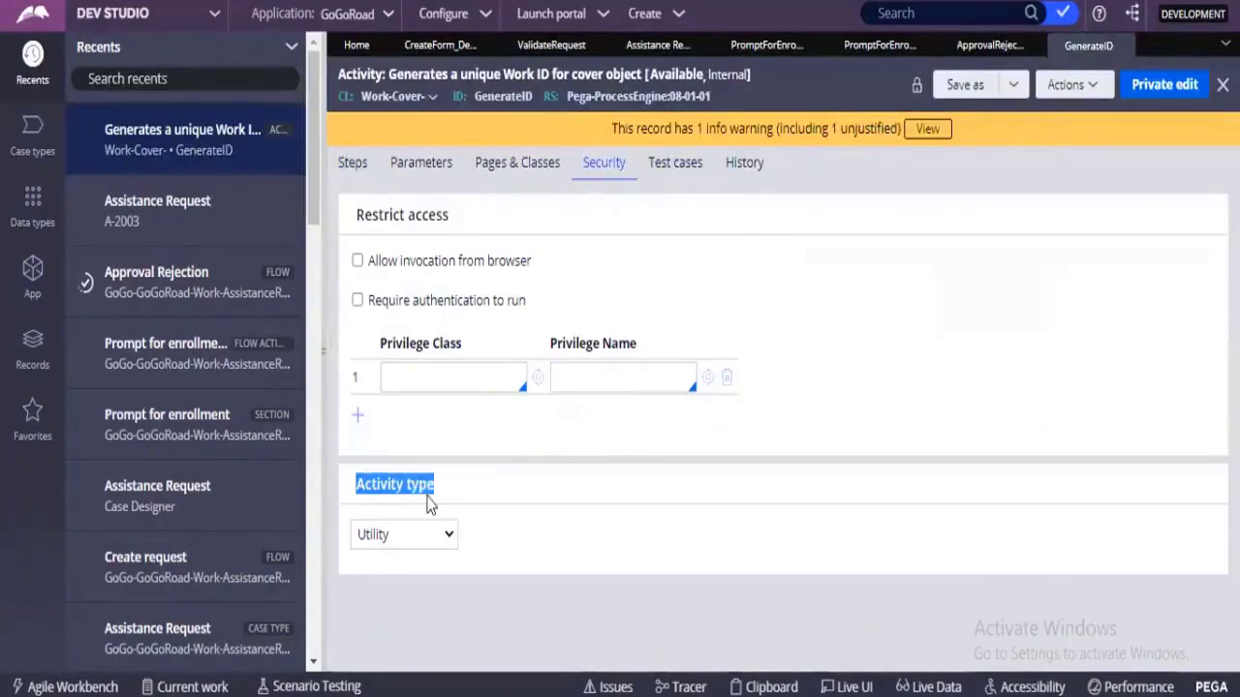
{"action": "left_click", "coordinate": [403, 535]}
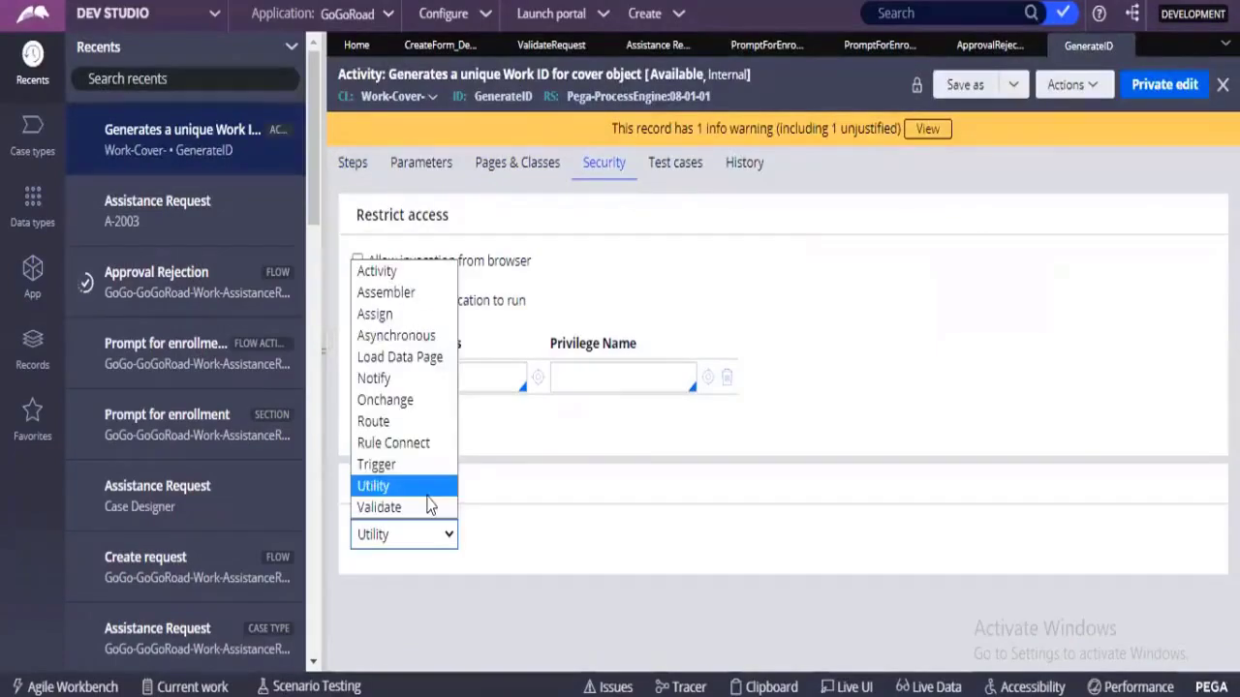
{"action": "left_click", "coordinate": [396, 540]}
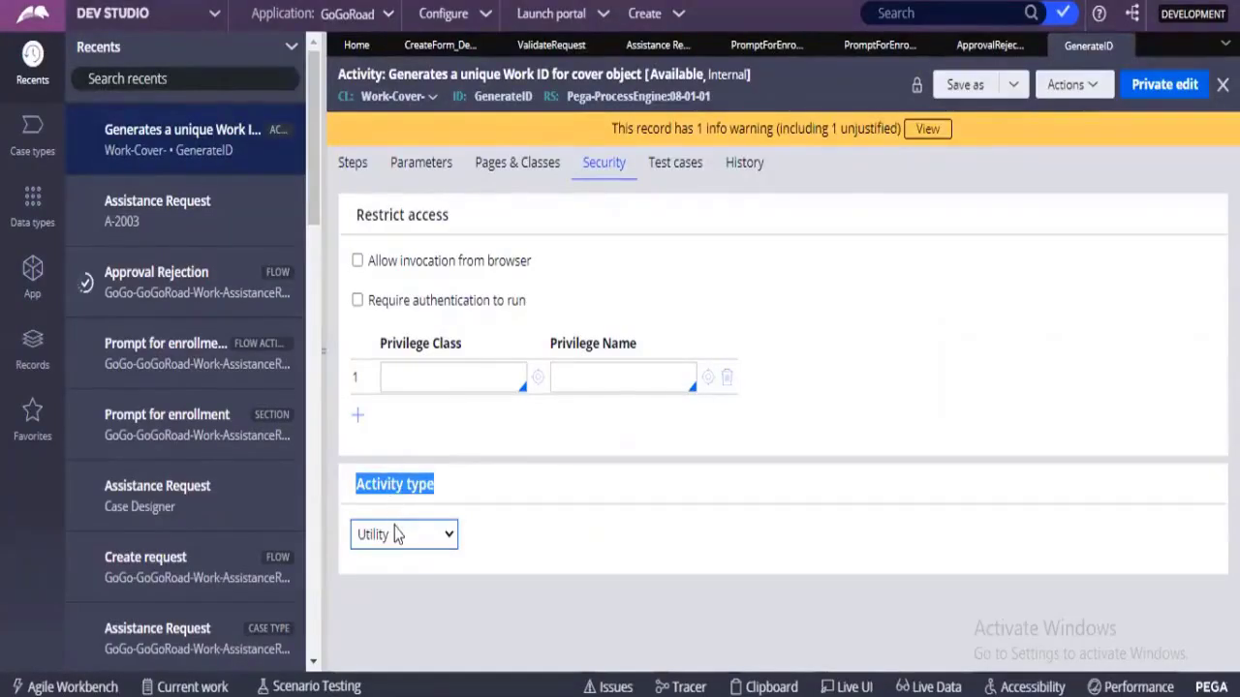
{"action": "left_click", "coordinate": [395, 534]}
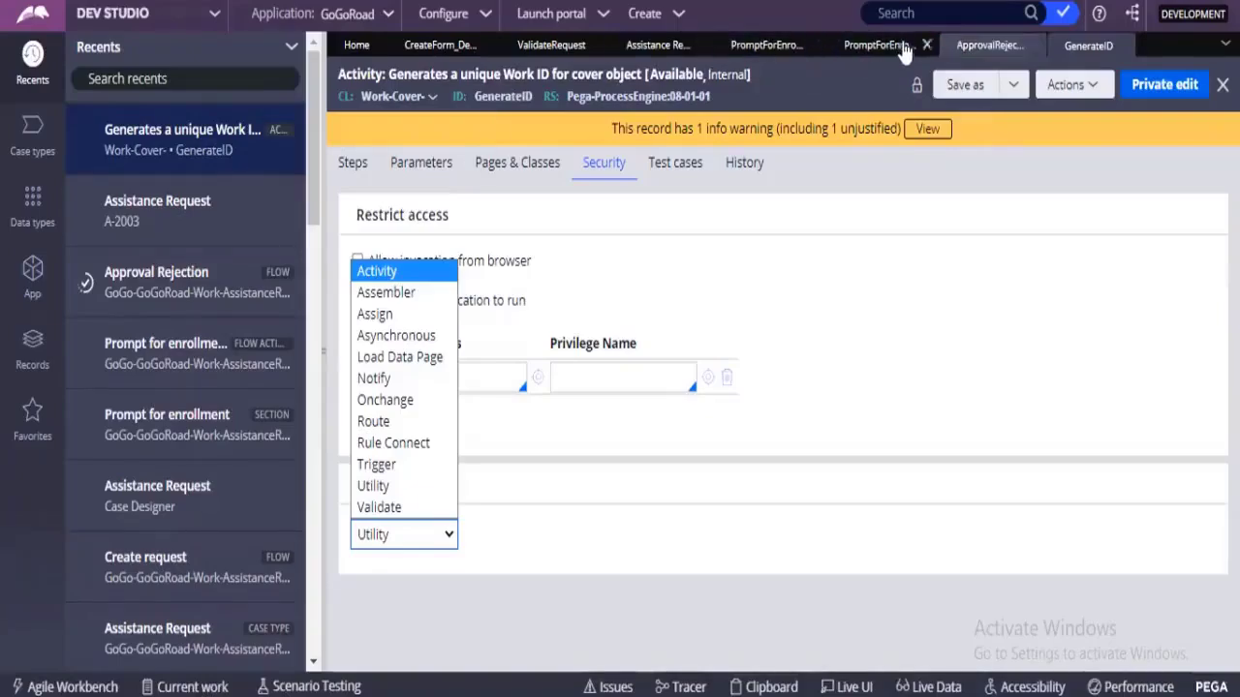
Open the PromptForEnrollment section through the flow action on the connector between Prompt for enrollment and the decision.
{"action": "left_click", "coordinate": [973, 46]}
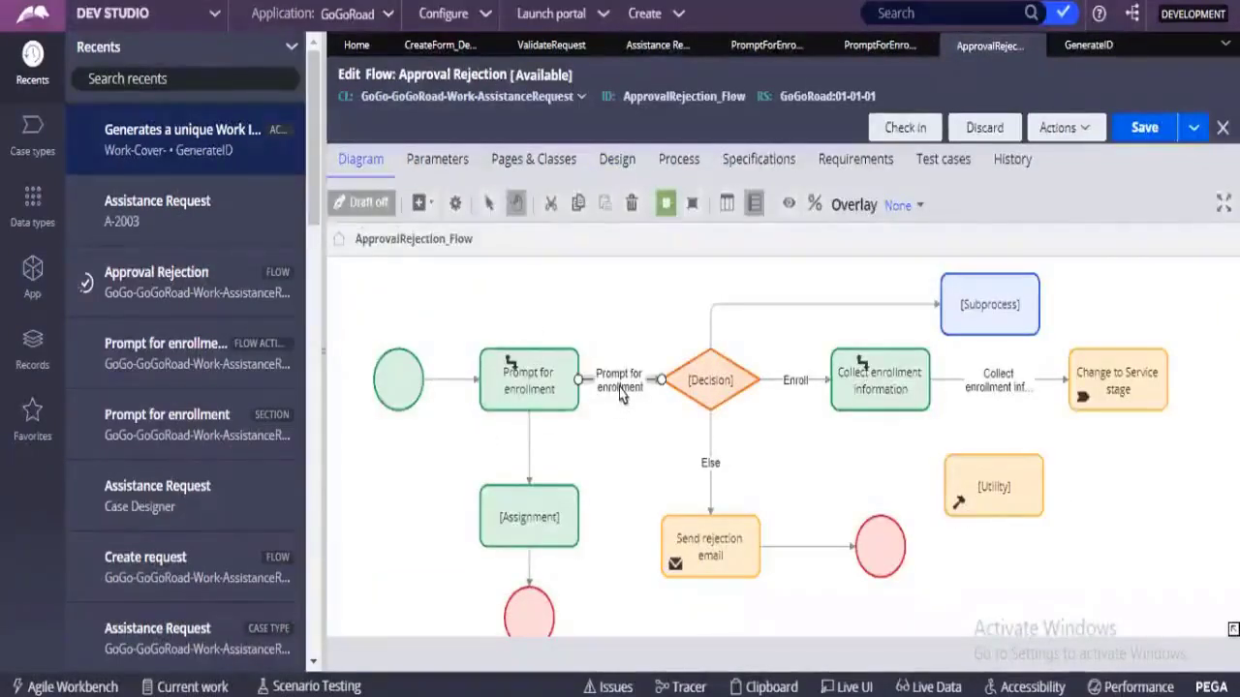
{"action": "double_click", "coordinate": [620, 393]}
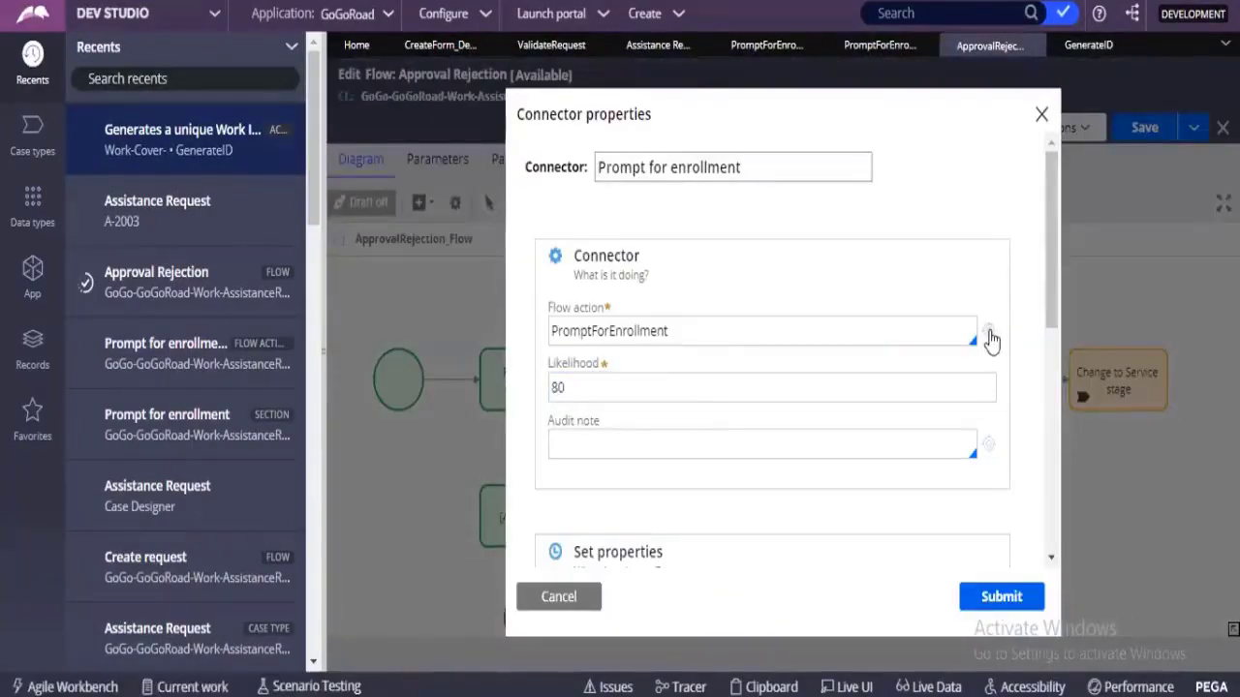
{"action": "left_click", "coordinate": [989, 336]}
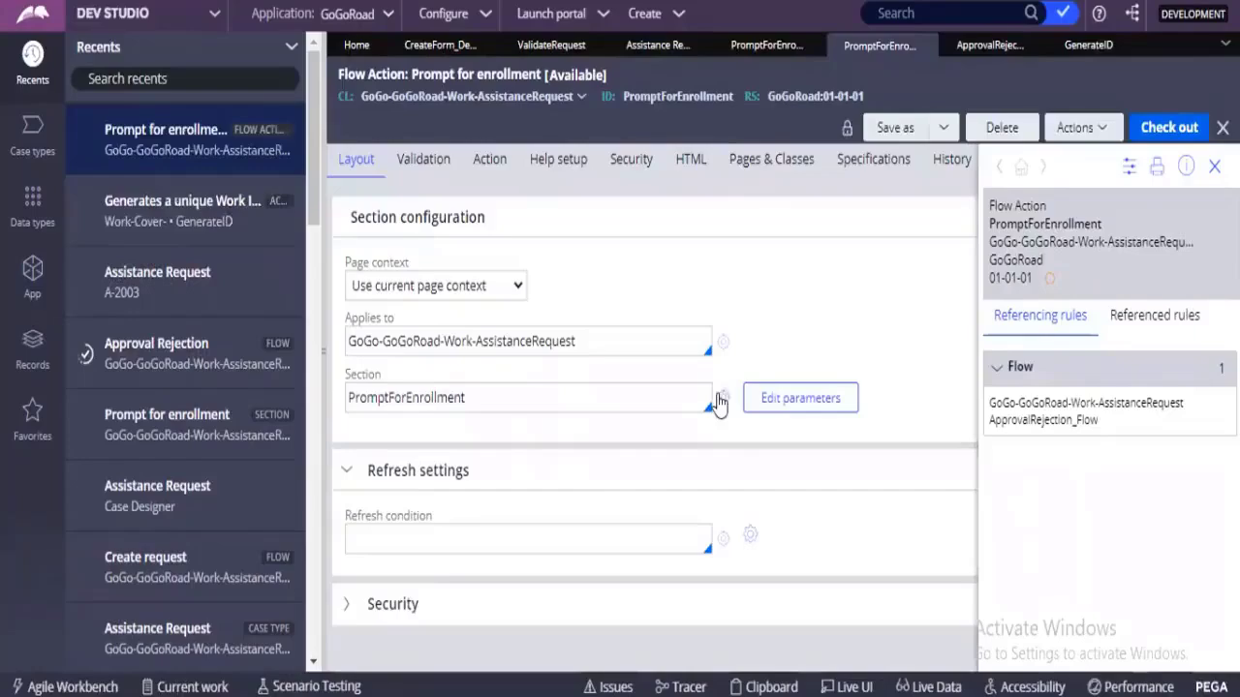
{"action": "left_click", "coordinate": [717, 403]}
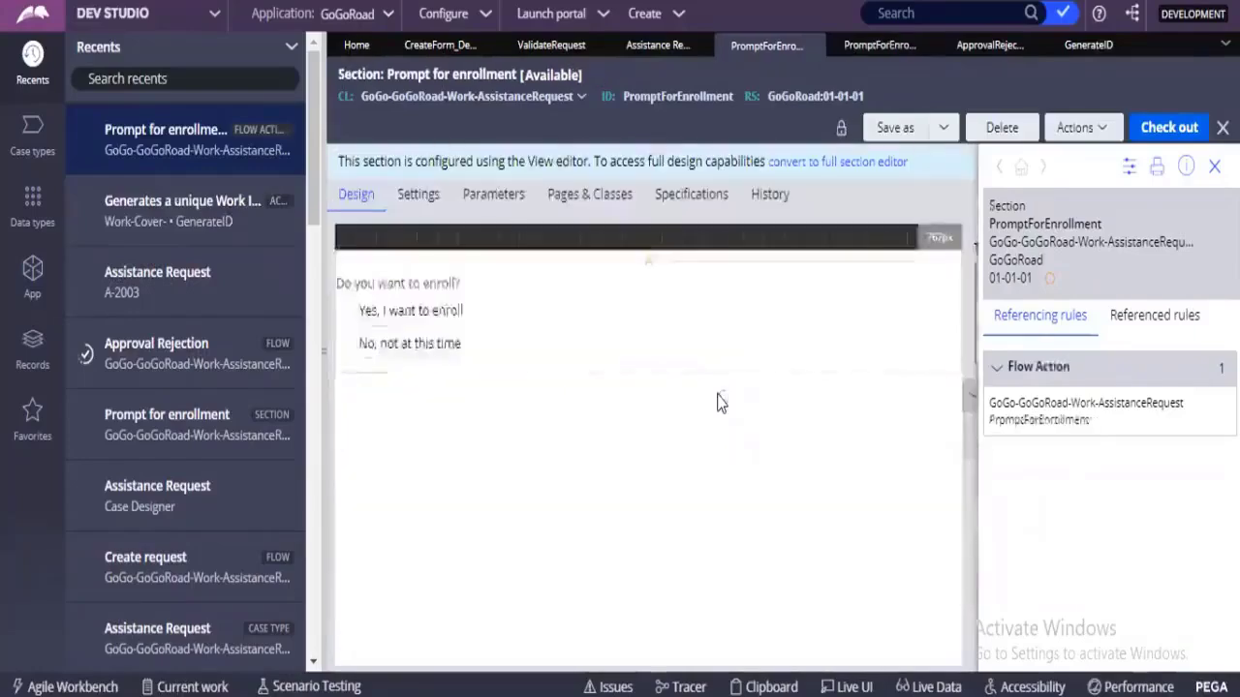
Convert the PromptForEnrollment section to the full section editor.
{"action": "left_click", "coordinate": [831, 162]}
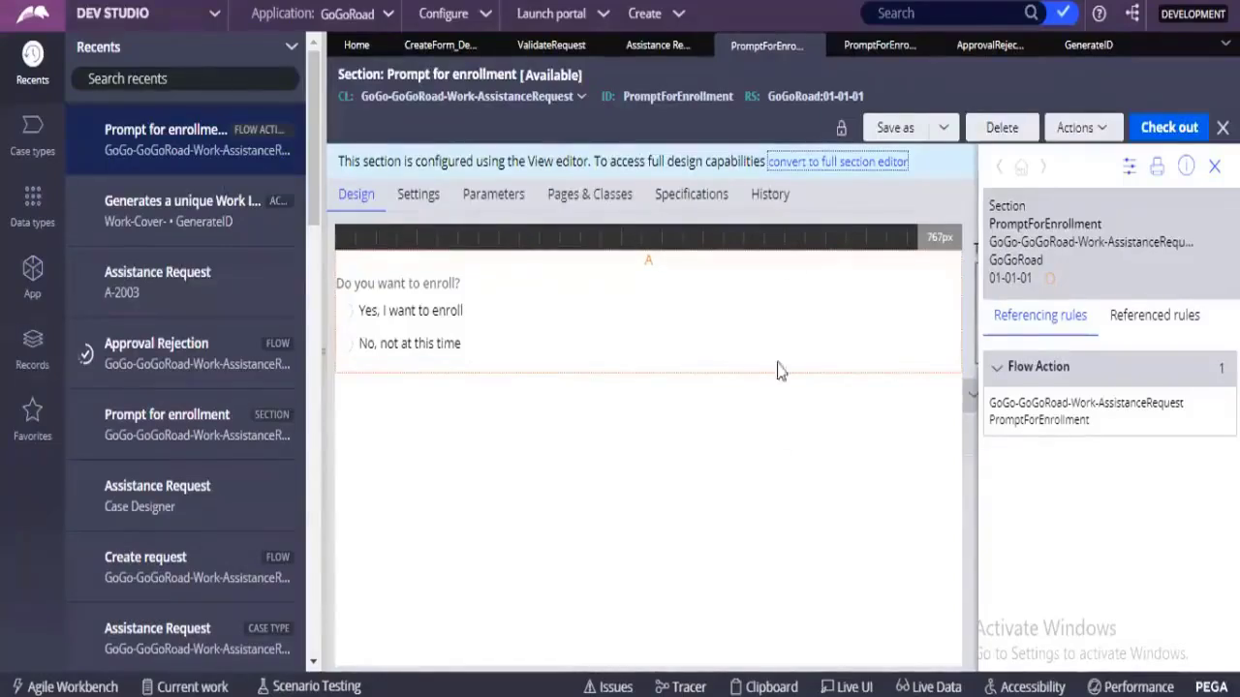
{"action": "left_click", "coordinate": [812, 163]}
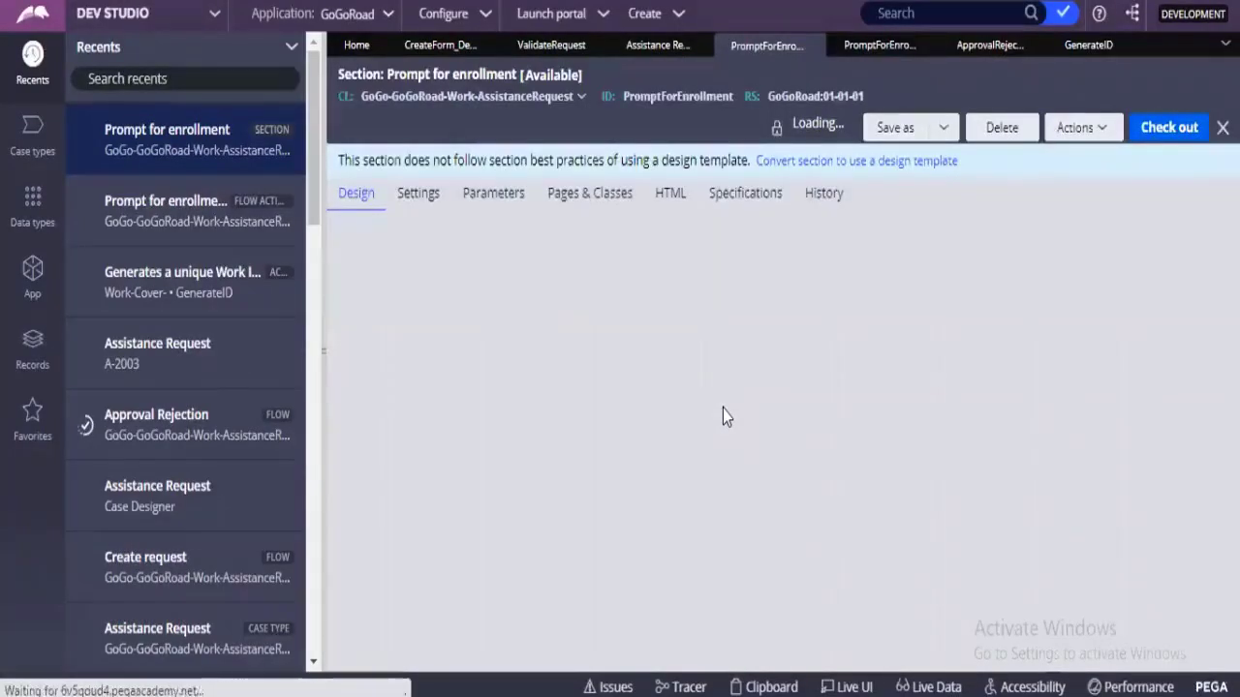
{"action": "left_click", "coordinate": [1086, 40]}
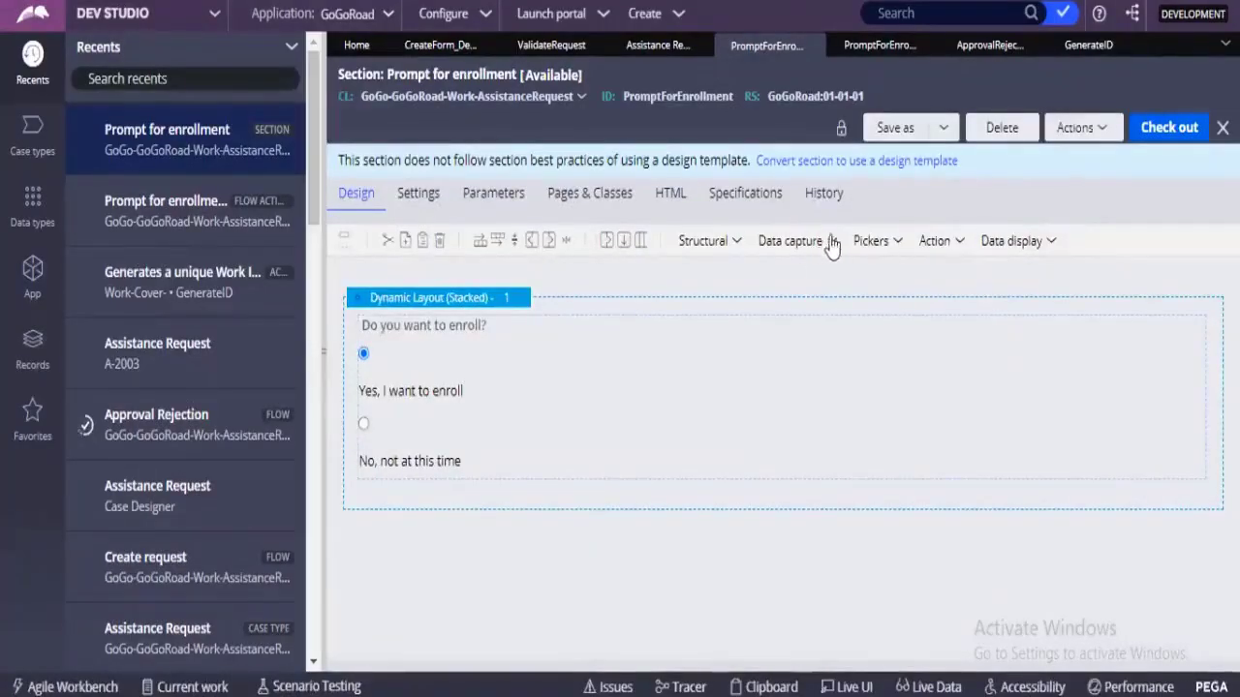
Add a button below the enrollment options in the section and create an action set with a Click event for it.
{"action": "left_click", "coordinate": [956, 242]}
{"action": "left_click_drag", "start_coordinate": [991, 269], "coordinate": [1003, 511]}
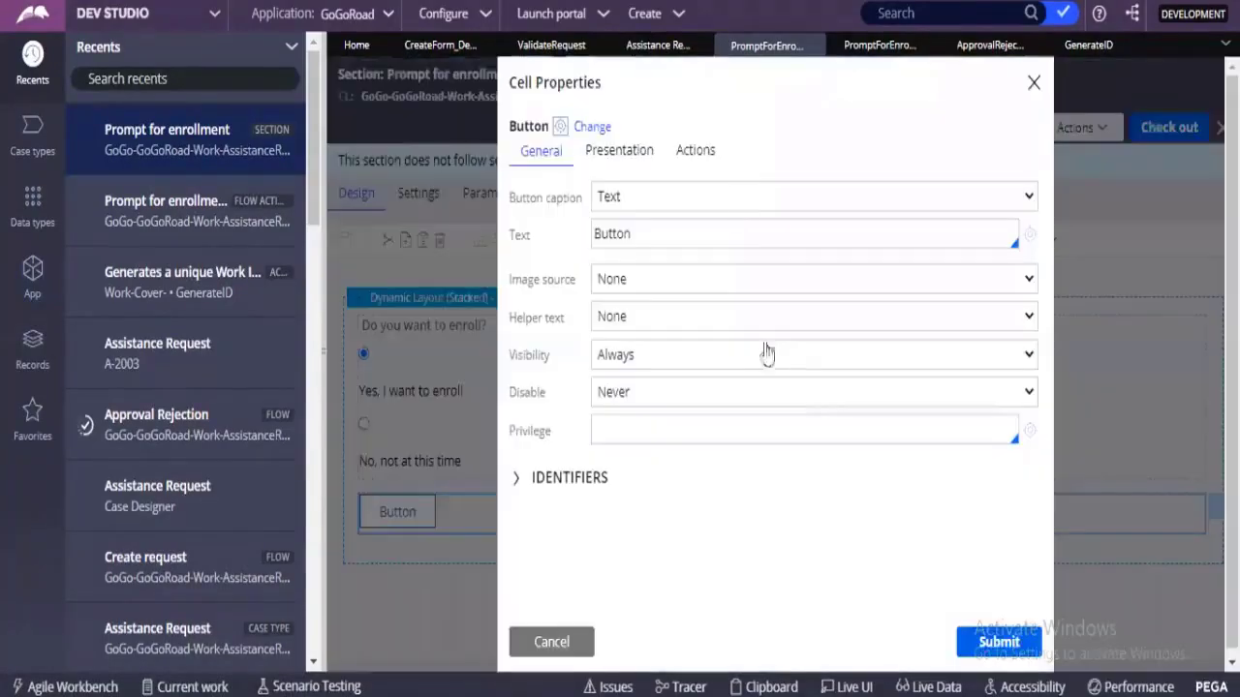
{"action": "left_click", "coordinate": [696, 153]}
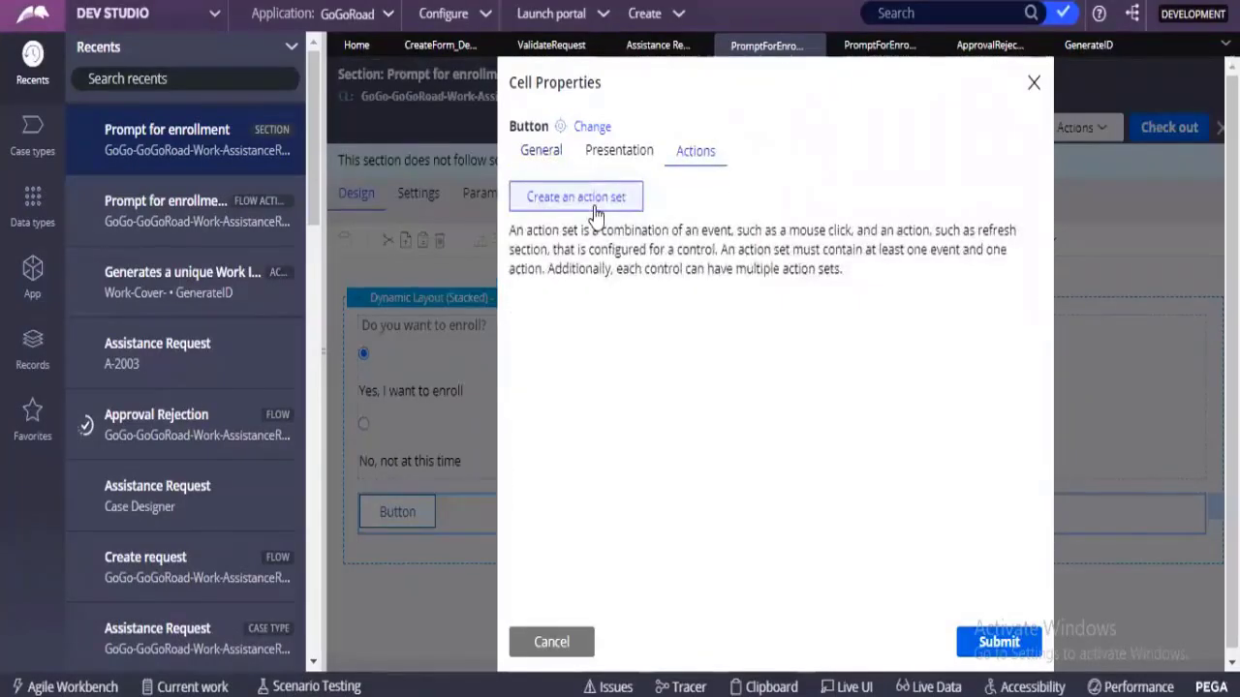
{"action": "left_click", "coordinate": [595, 215]}
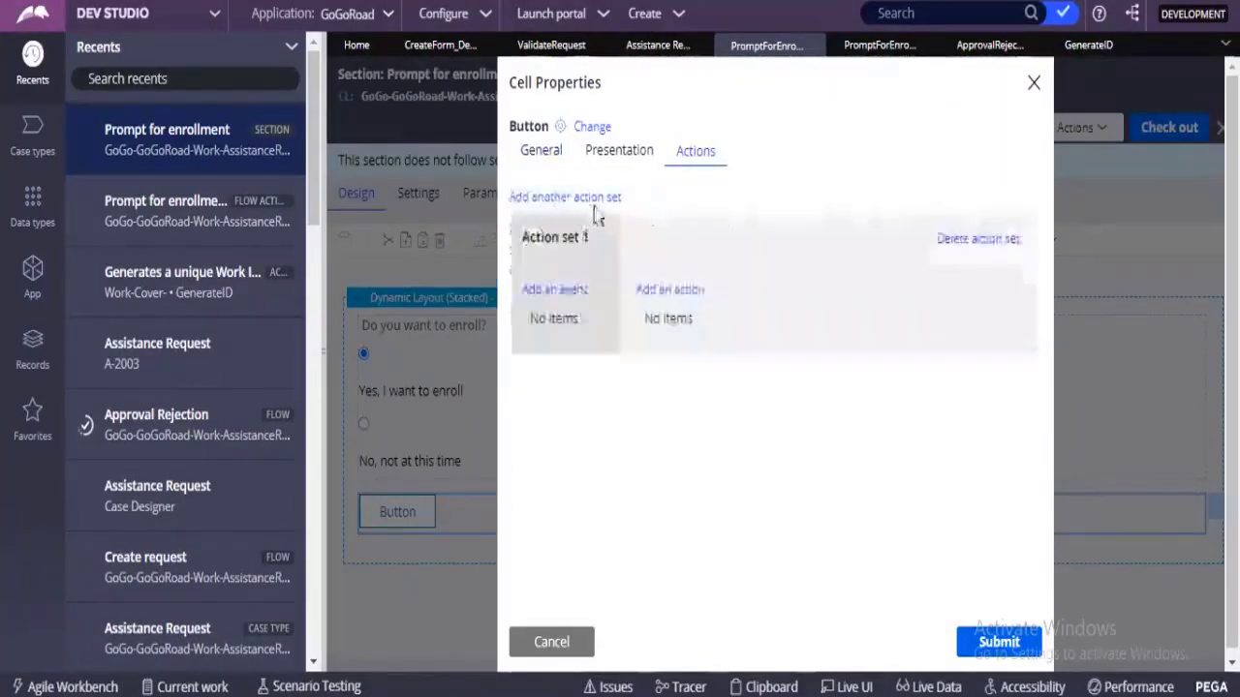
{"action": "left_click", "coordinate": [573, 297]}
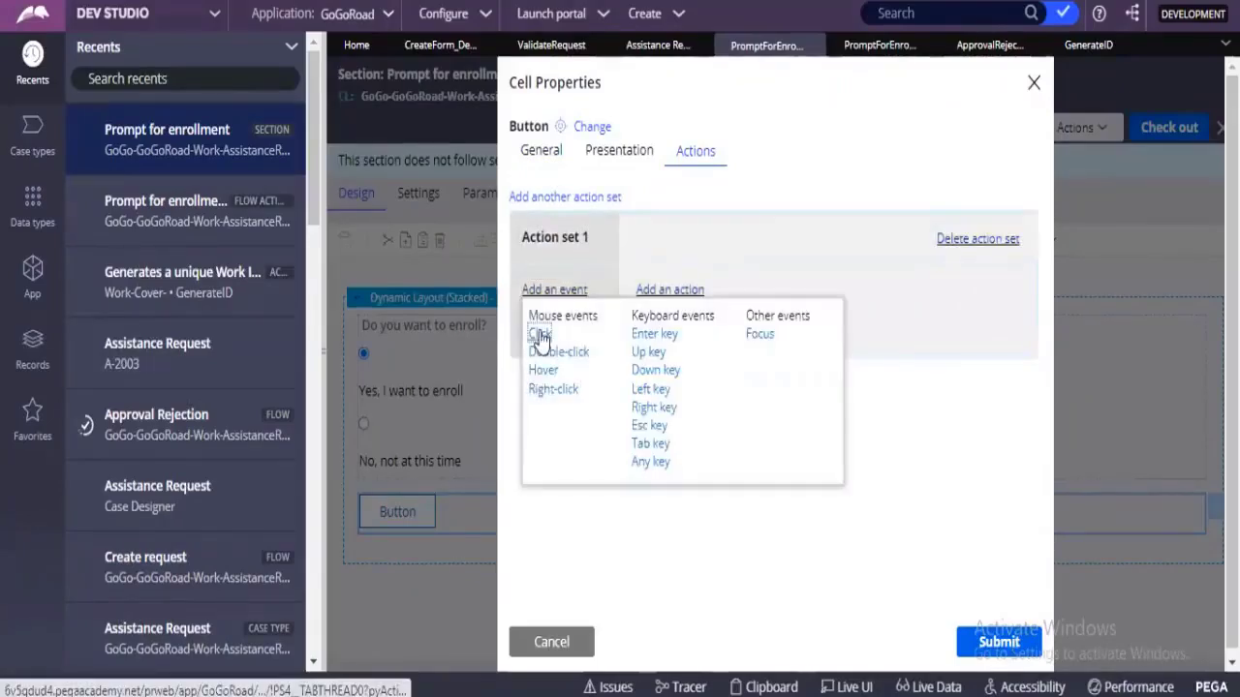
{"action": "left_click", "coordinate": [539, 335]}
Add a Run activity action to the button's Click event, leaving the activity name blank.
{"action": "left_click", "coordinate": [665, 293]}
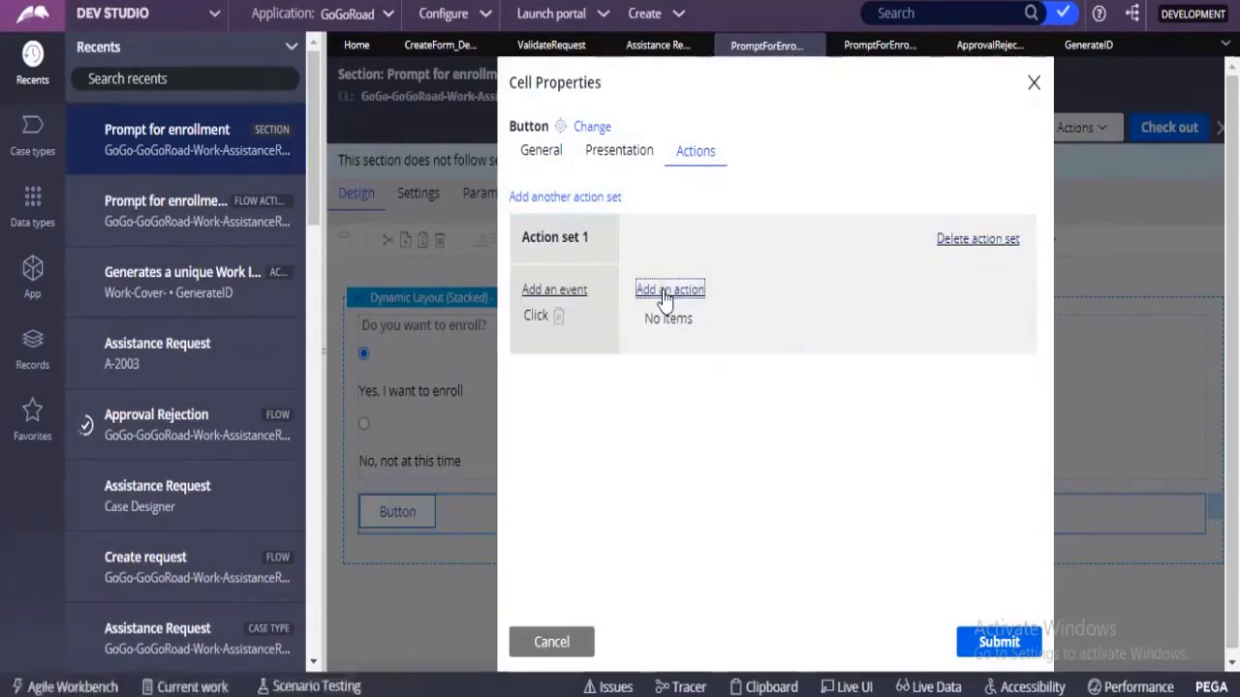
{"action": "left_click", "coordinate": [765, 317]}
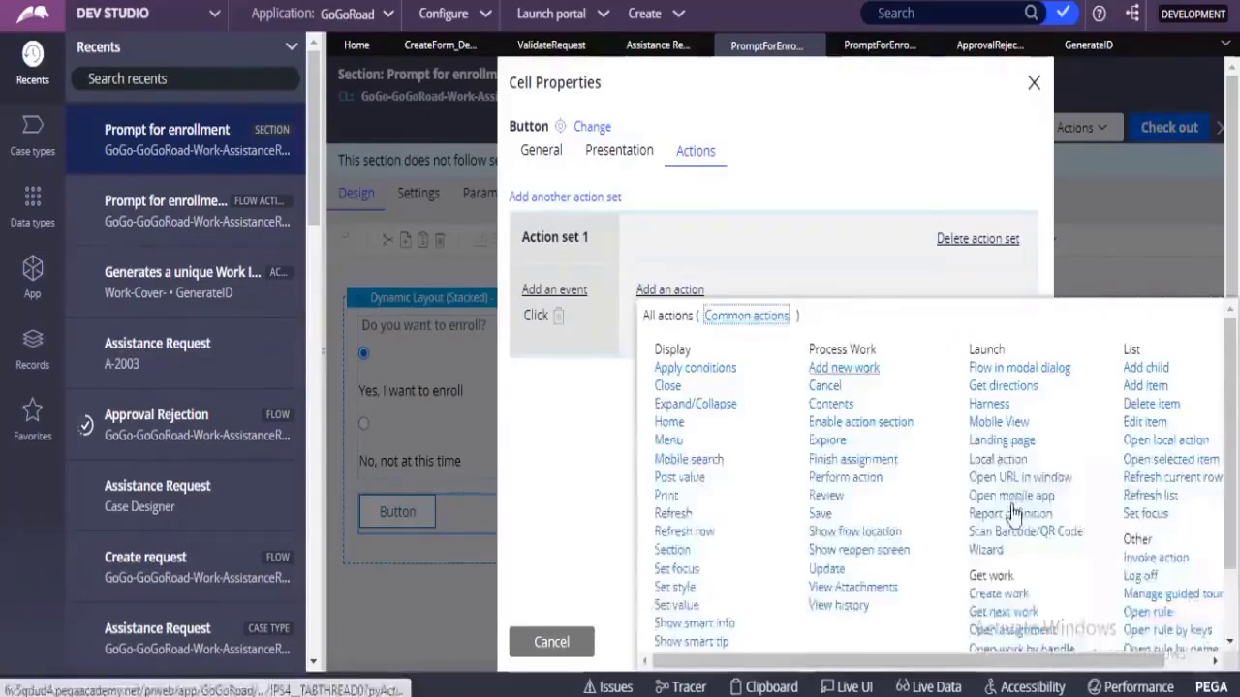
{"action": "scroll", "coordinate": [1014, 513], "scroll_direction": "down", "scroll_amount": 2}
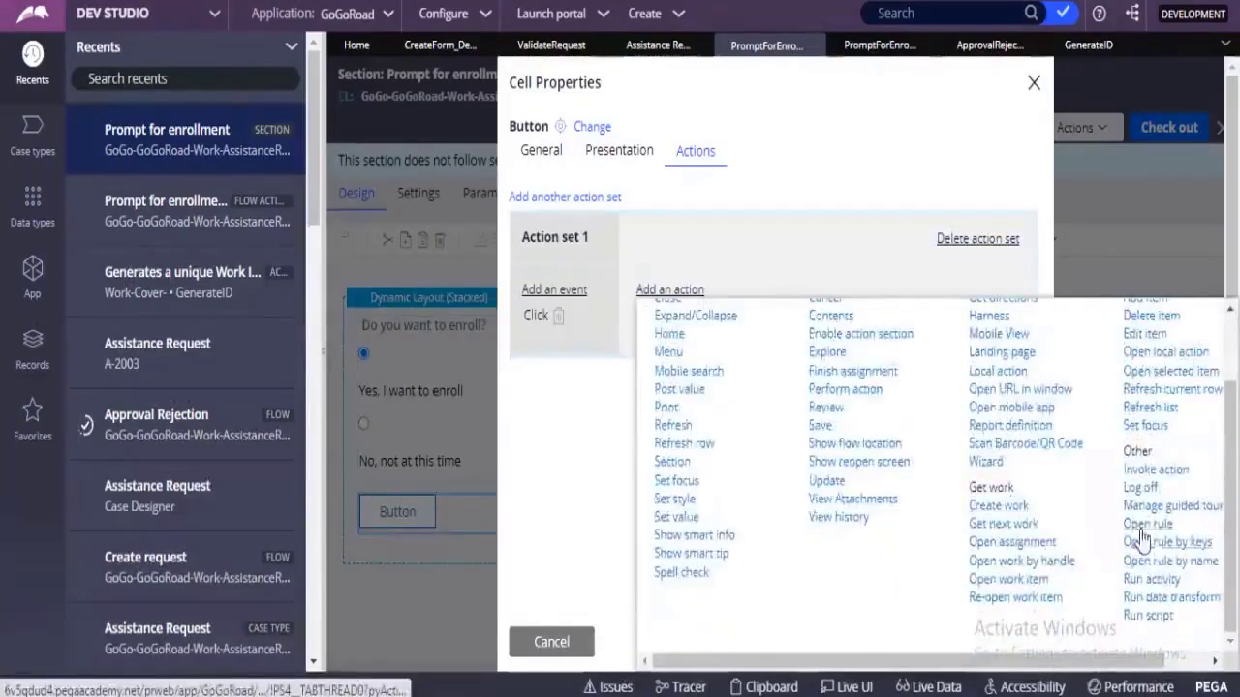
{"action": "left_click", "coordinate": [1153, 579]}
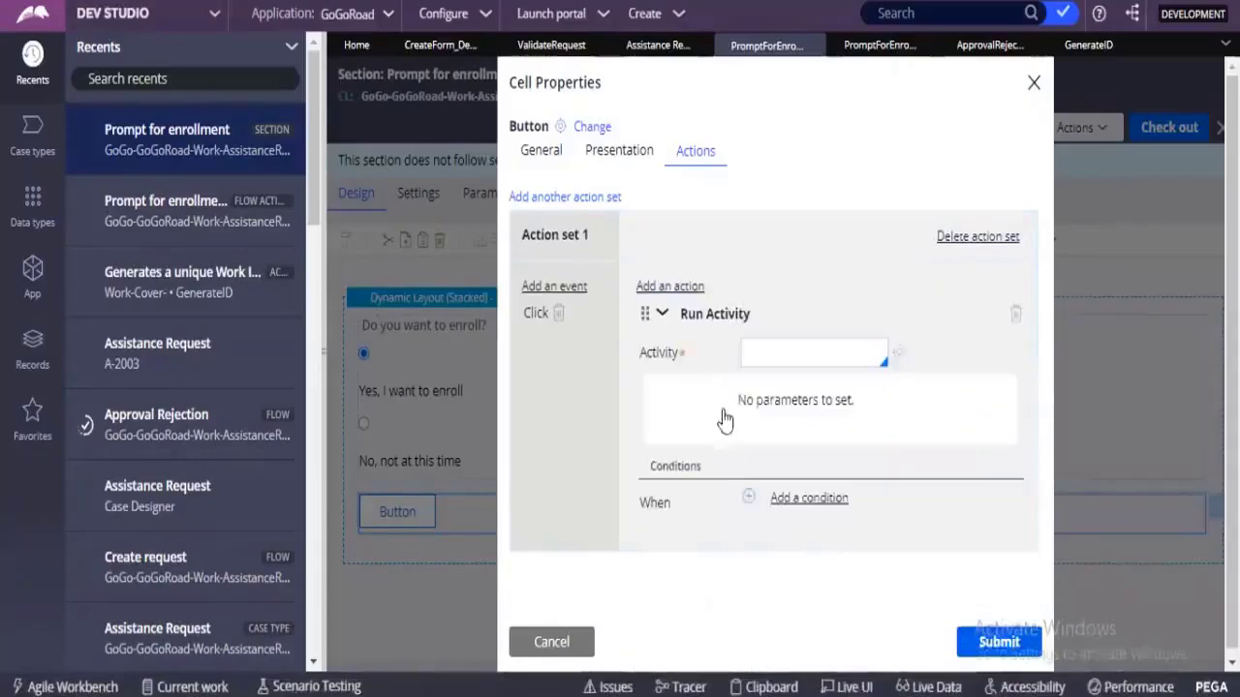
{"action": "double_click", "coordinate": [647, 358]}
{"action": "left_click", "coordinate": [764, 353]}
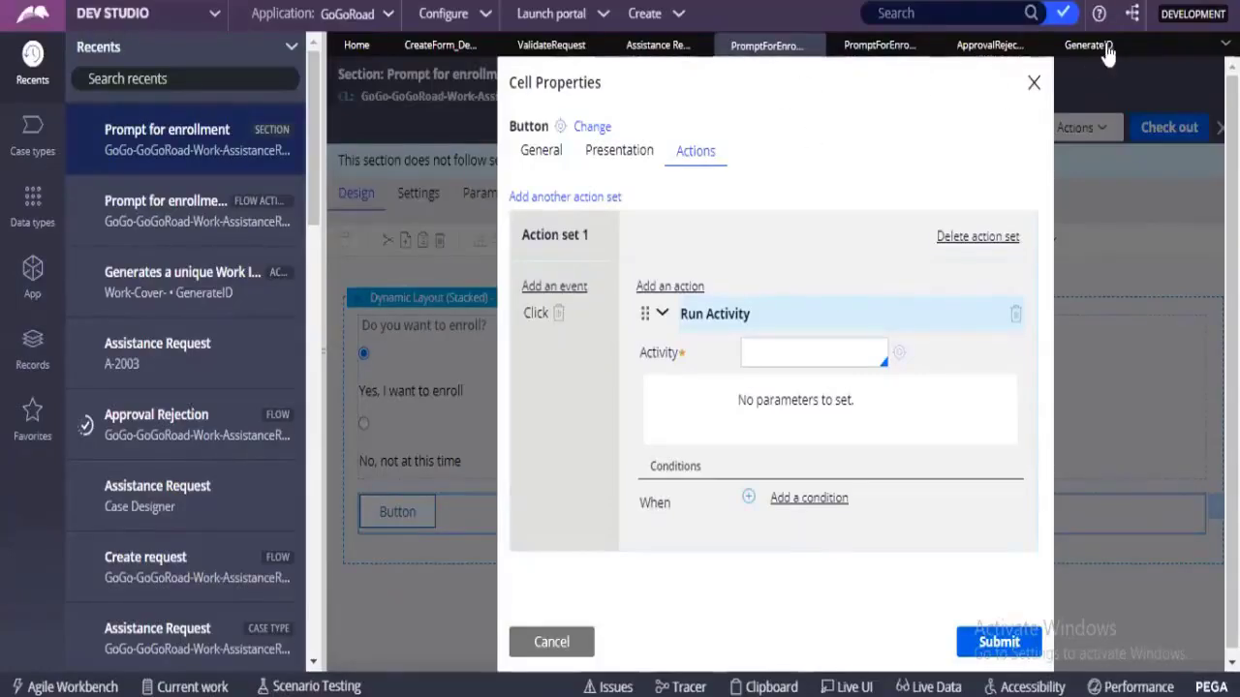
Return to the Approval Rejection flow and cancel the open connector properties.
{"action": "left_click", "coordinate": [863, 46]}
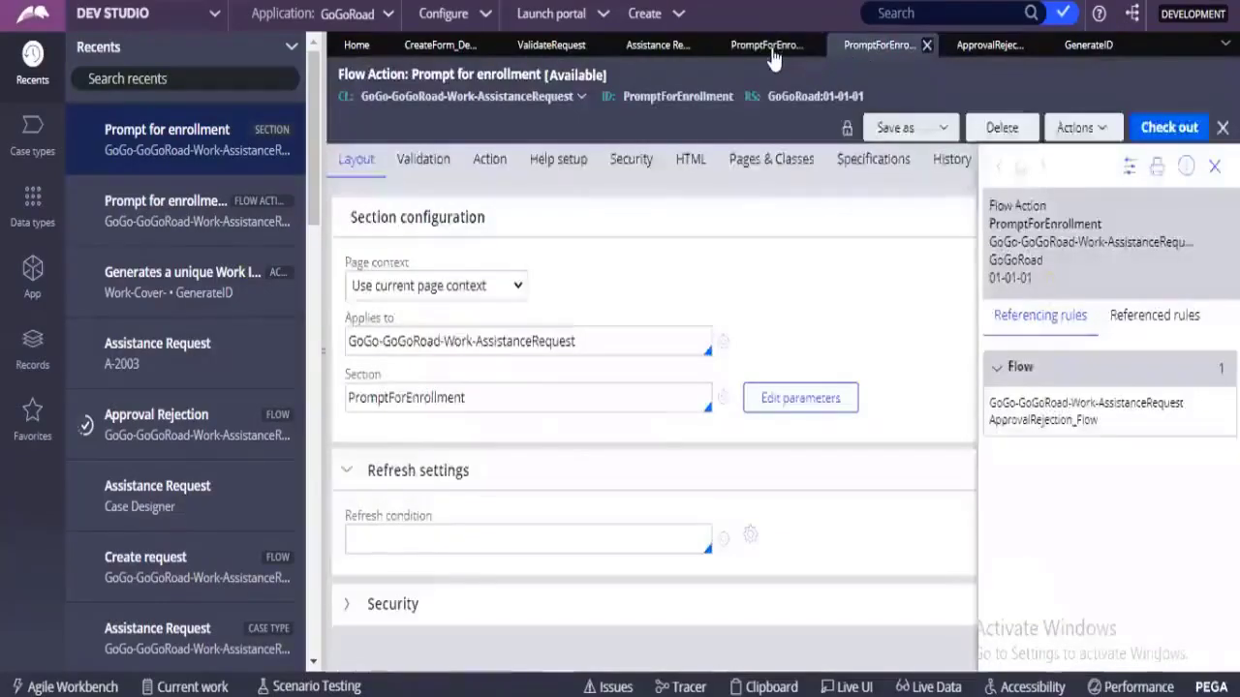
{"action": "left_click", "coordinate": [771, 49]}
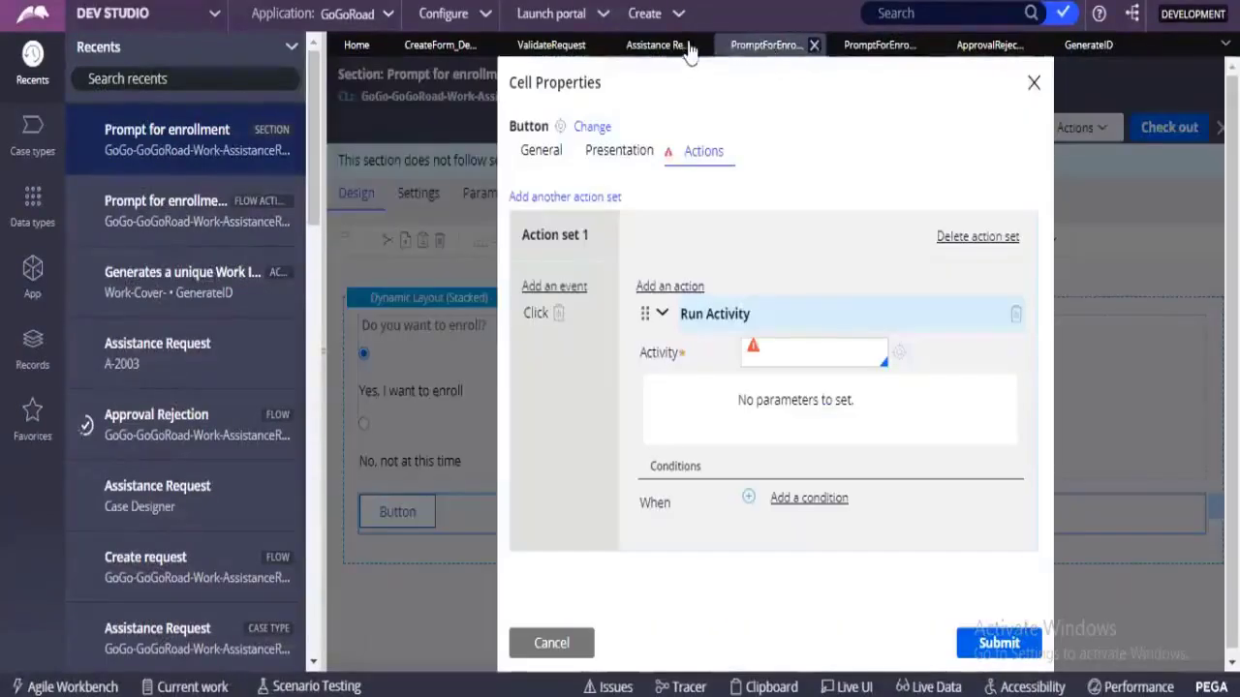
{"action": "left_click", "coordinate": [669, 45]}
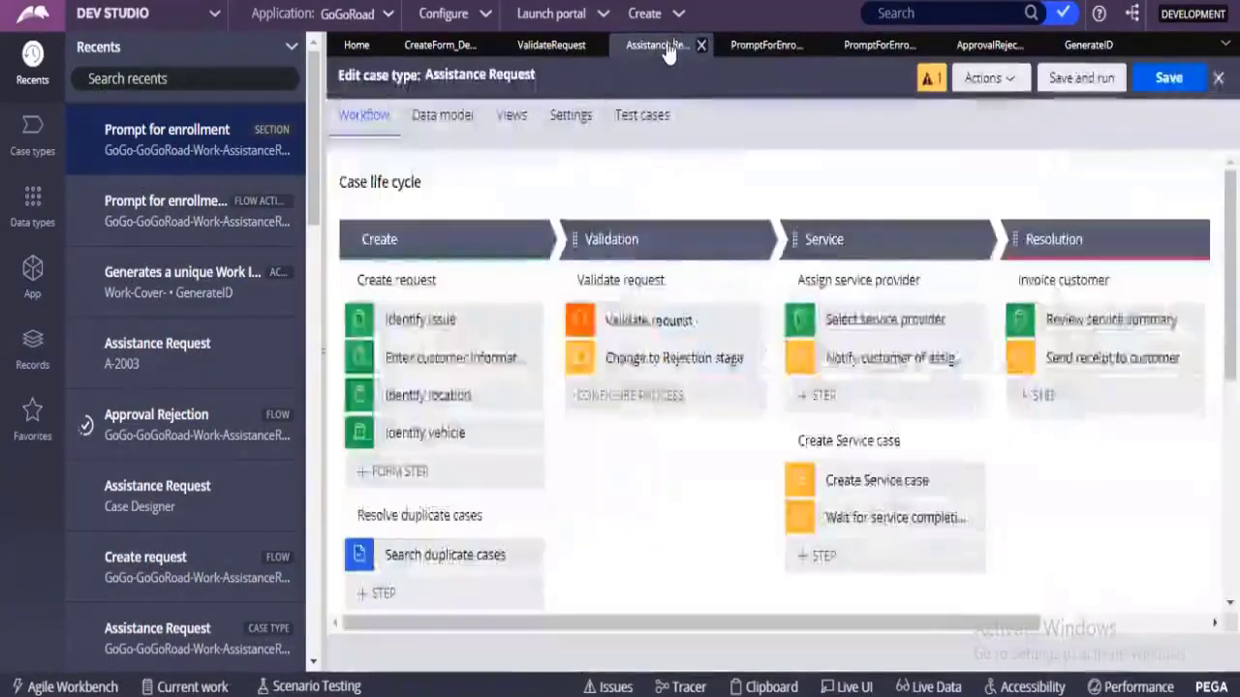
{"action": "left_click", "coordinate": [996, 49]}
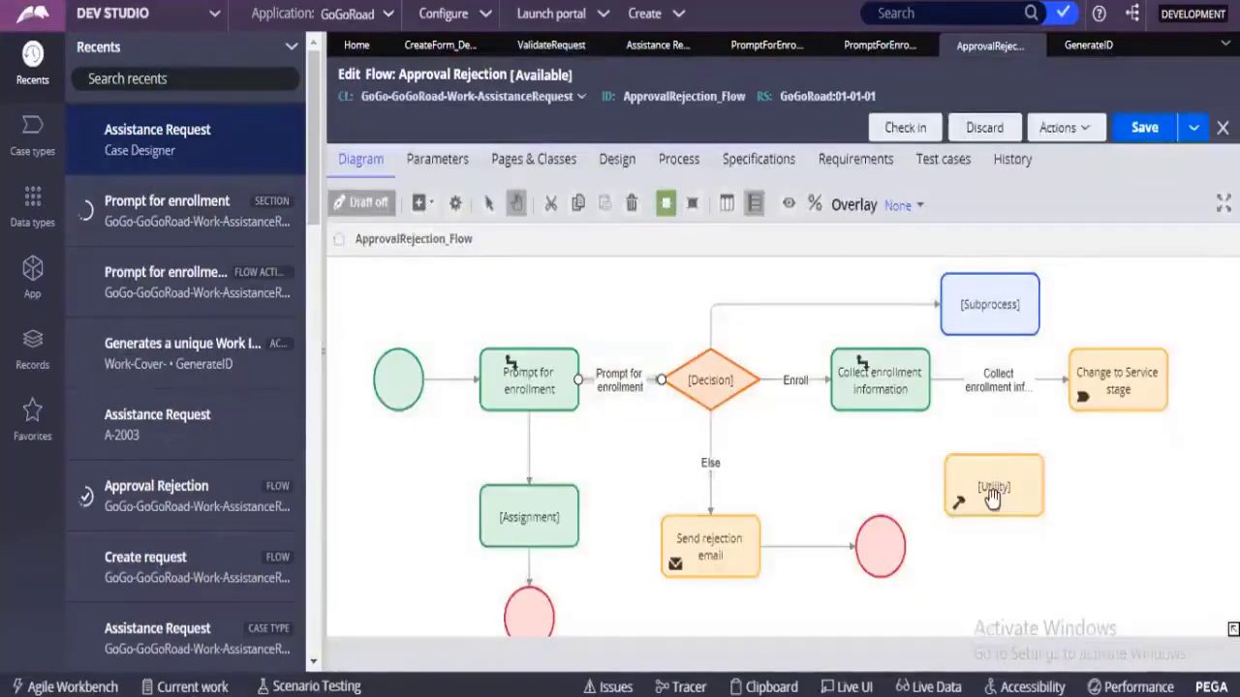
{"action": "left_click", "coordinate": [993, 494]}
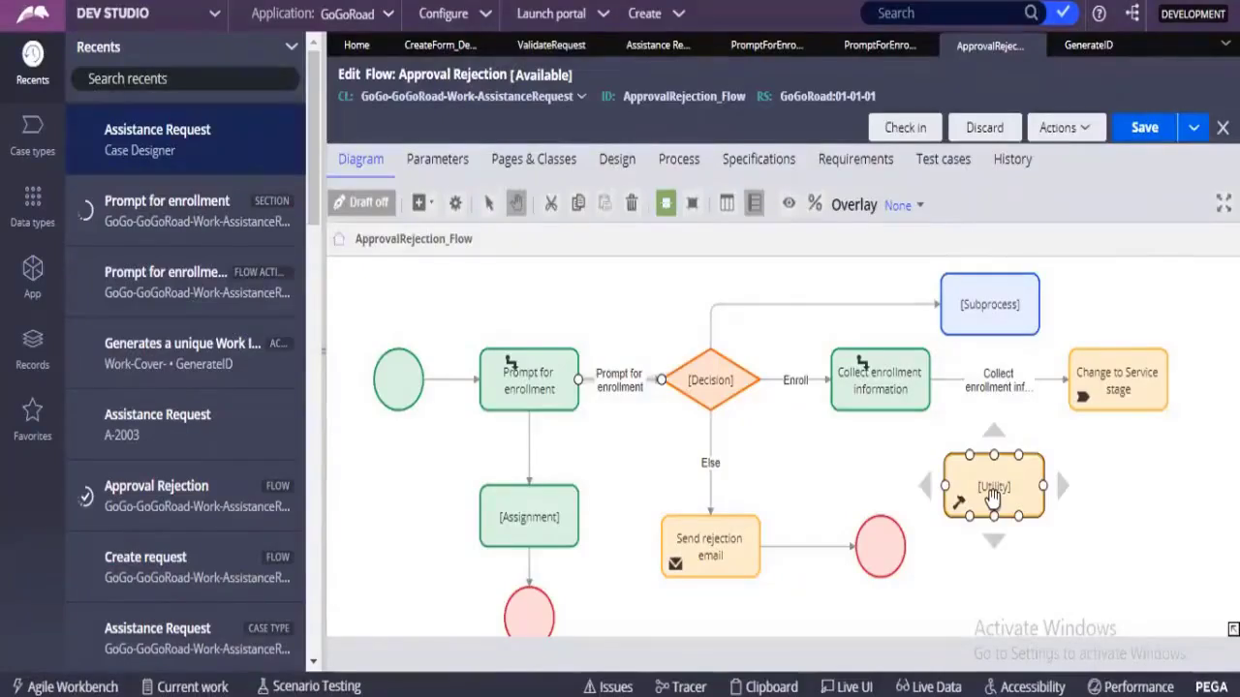
Add a Run data transform automation shape beside the Utility shape, below Change to Service stage.
{"action": "left_click", "coordinate": [1096, 463]}
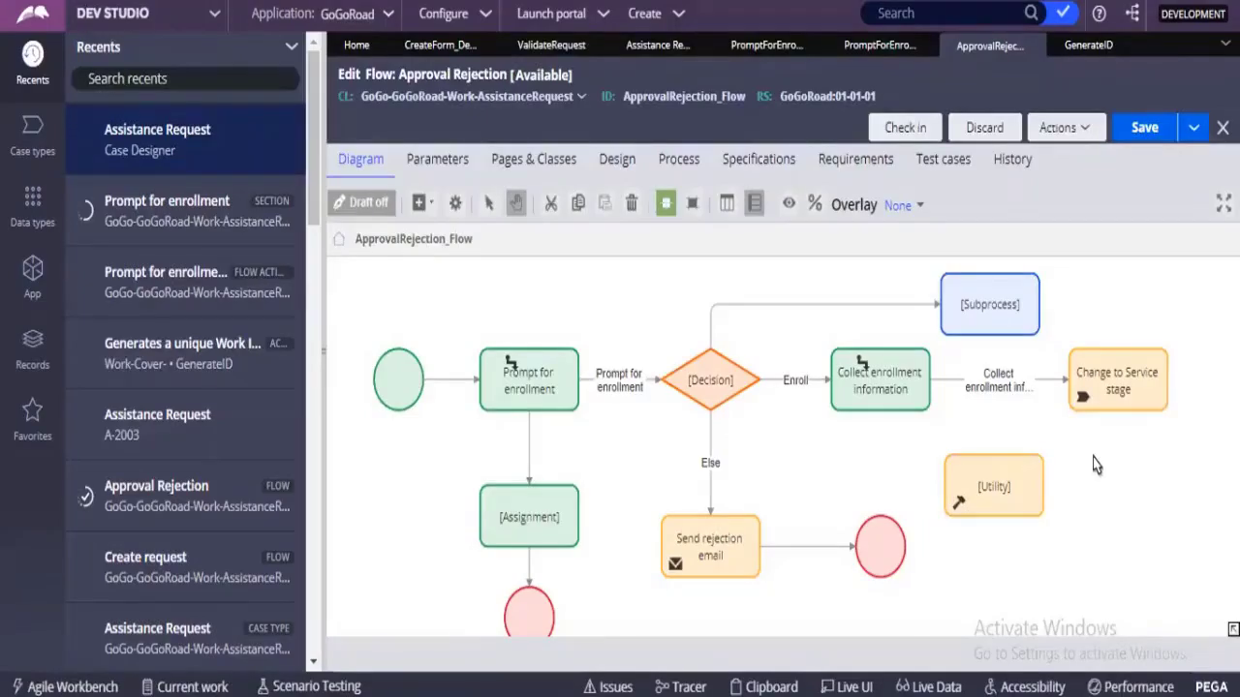
{"action": "right_click", "coordinate": [1095, 464]}
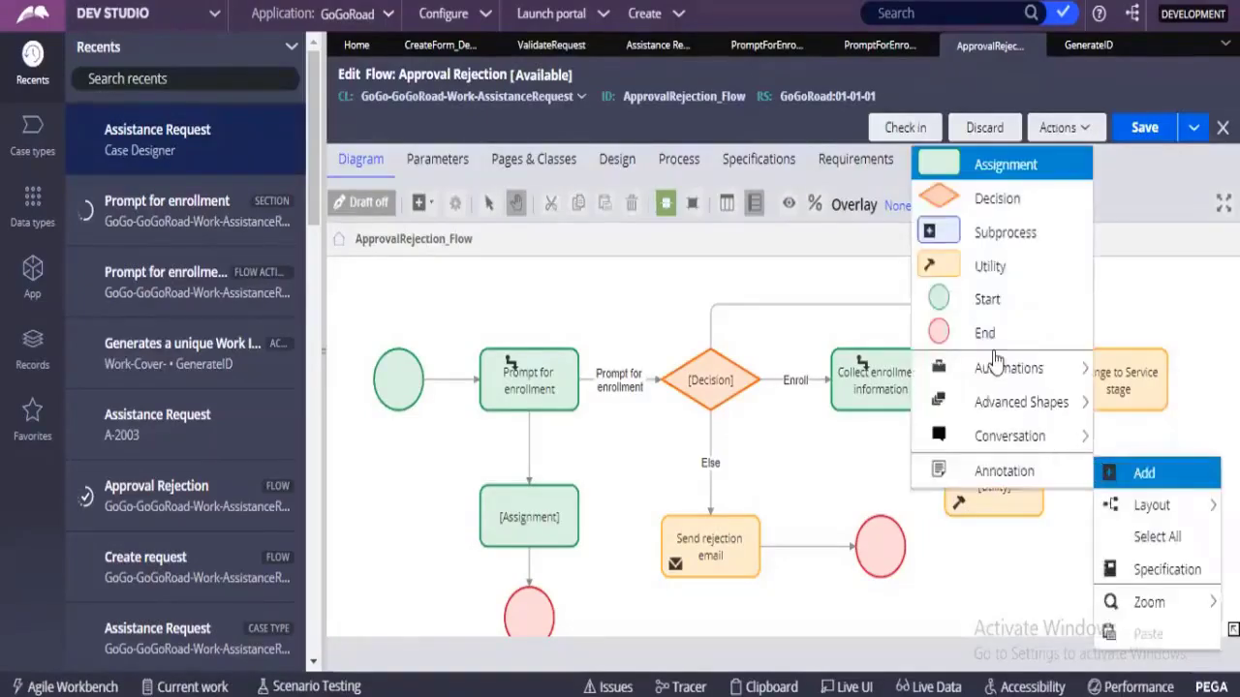
{"action": "mouse_move", "coordinate": [993, 370]}
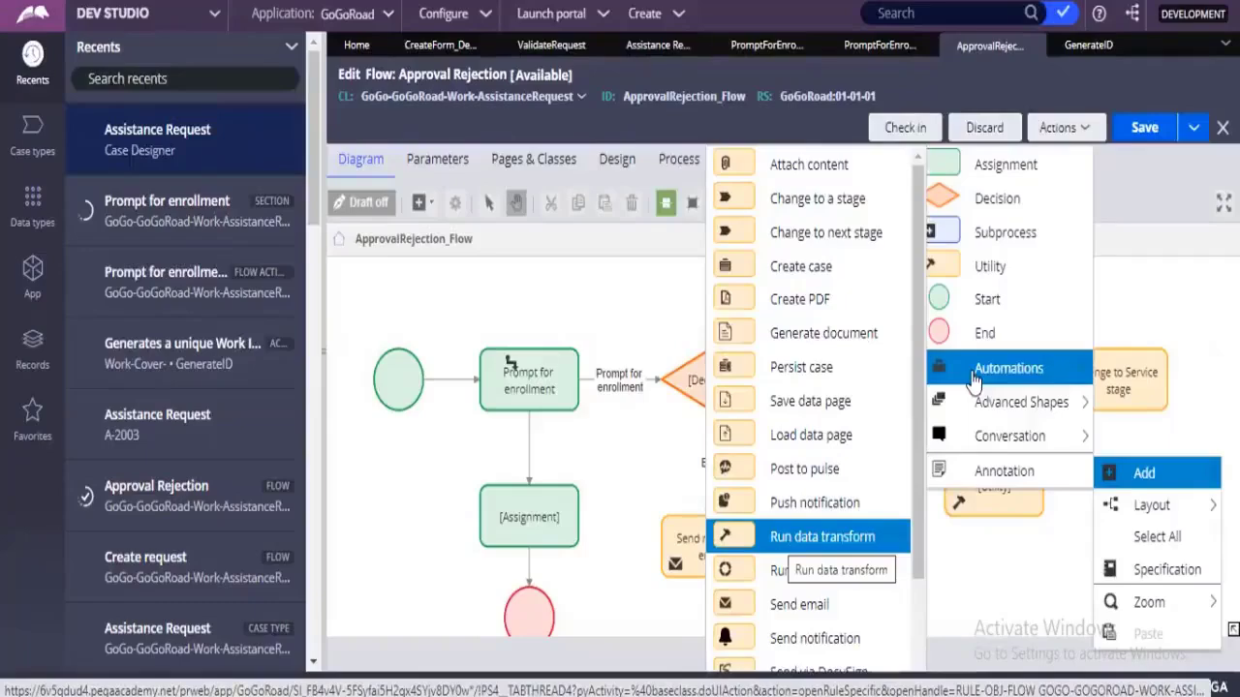
{"action": "left_click", "coordinate": [782, 540]}
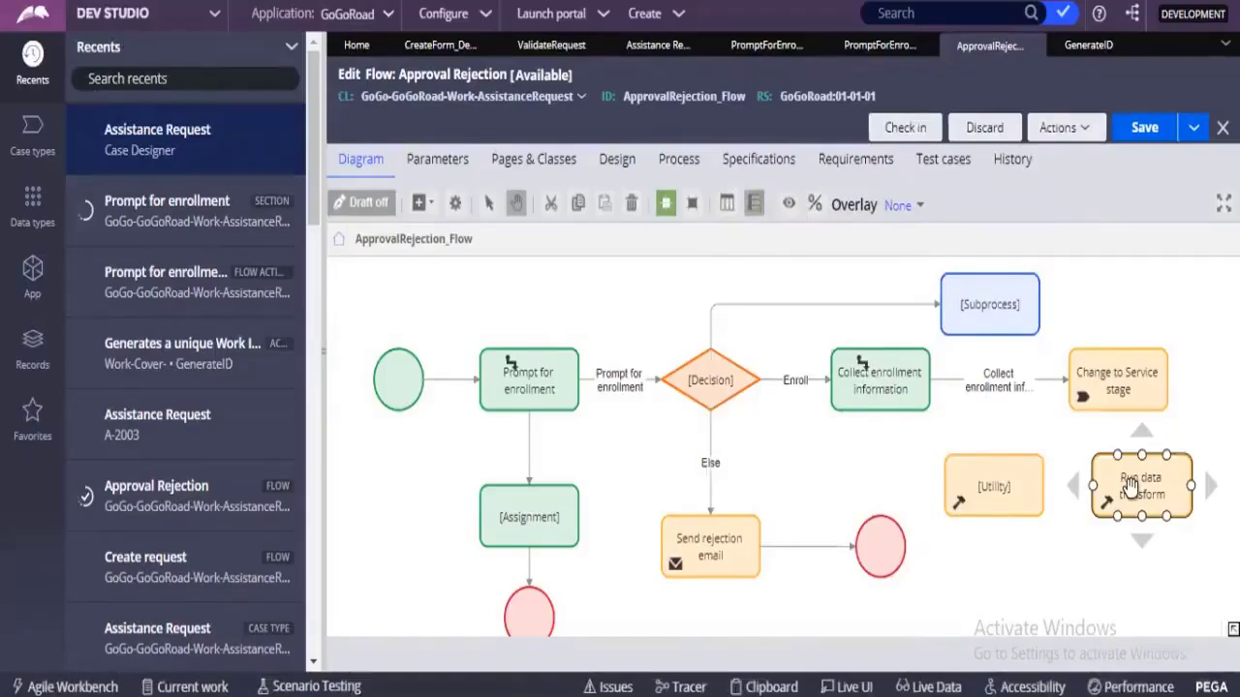
Examine the Run data transform shape's properties, including the selectable data transforms, specification and advanced settings.
{"action": "double_click", "coordinate": [1131, 485]}
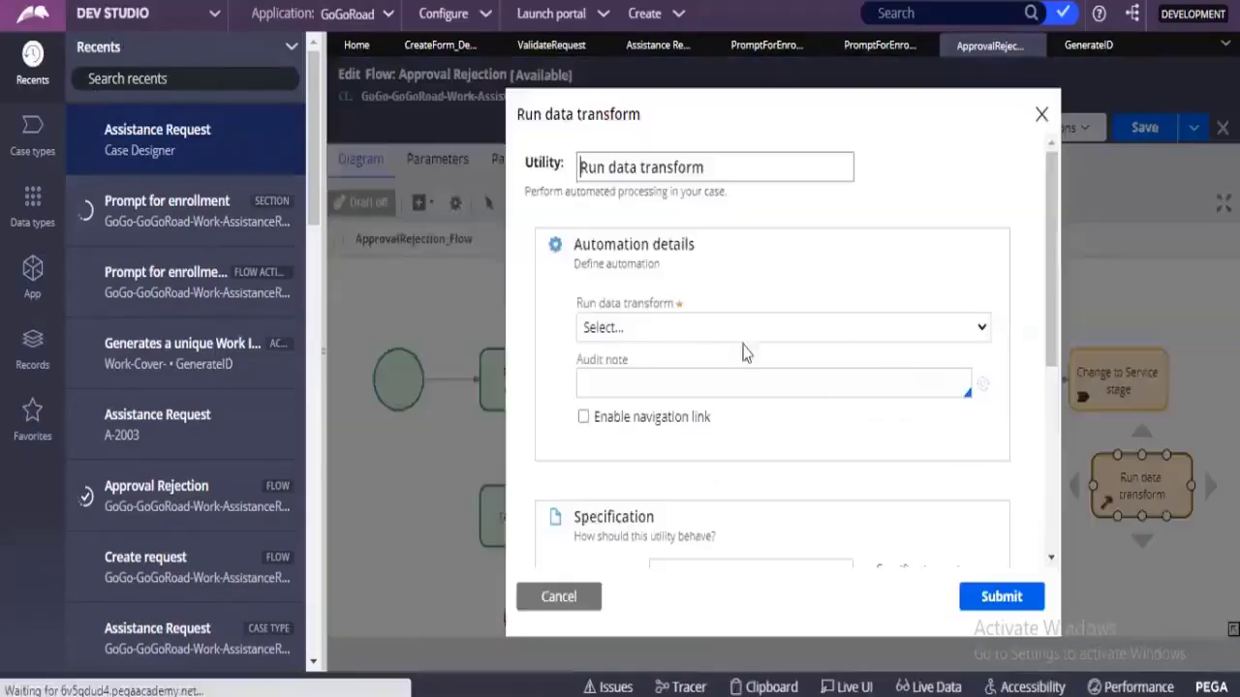
{"action": "left_click", "coordinate": [620, 328]}
{"action": "left_click", "coordinate": [620, 329]}
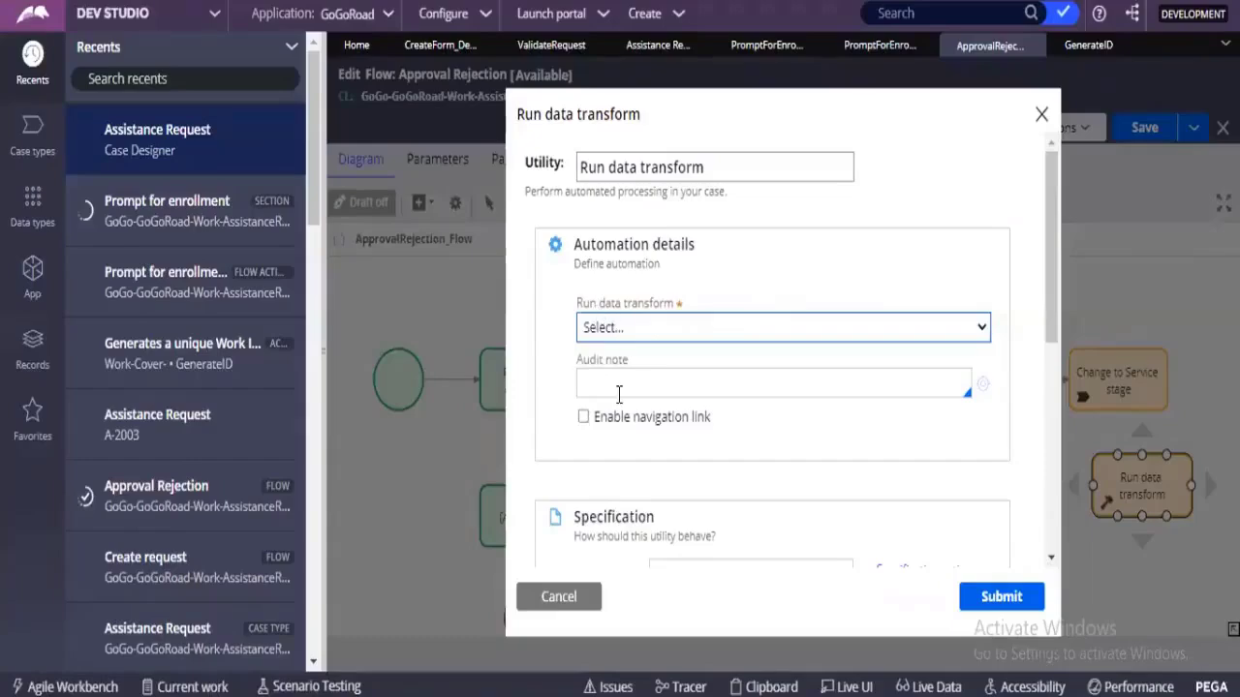
{"action": "left_click", "coordinate": [619, 334]}
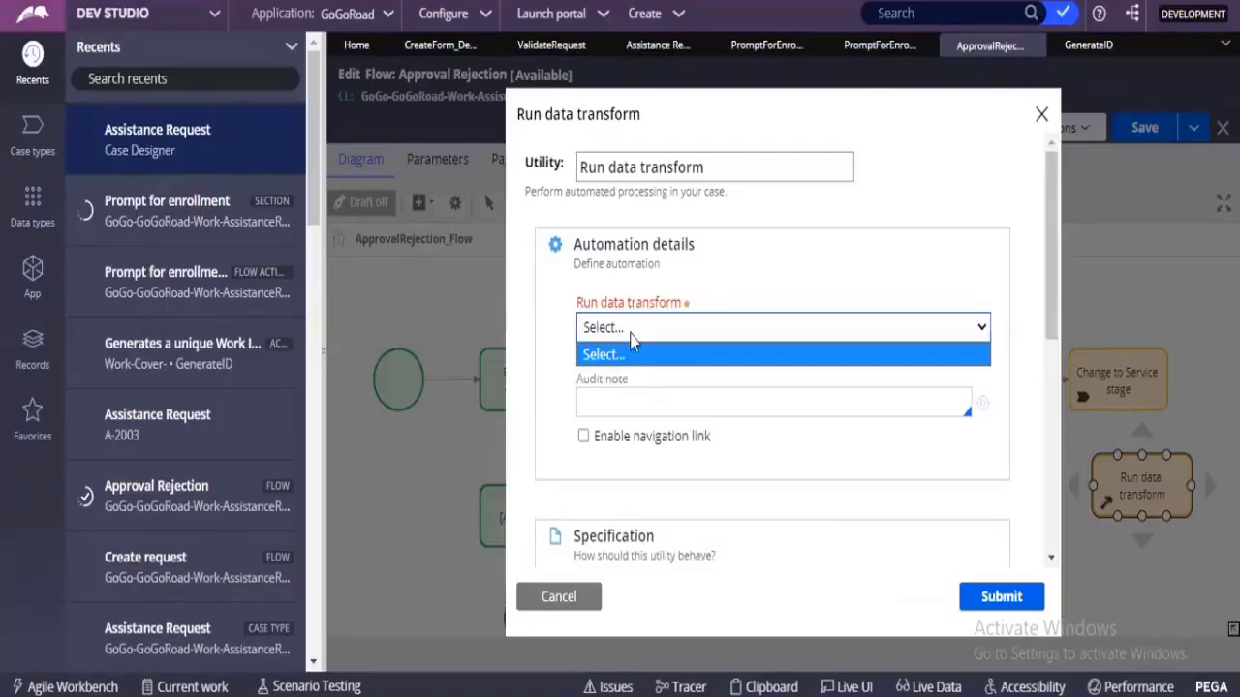
{"action": "scroll", "coordinate": [644, 319], "scroll_direction": "down", "scroll_amount": 4}
{"action": "scroll", "coordinate": [652, 318], "scroll_direction": "down", "scroll_amount": 2}
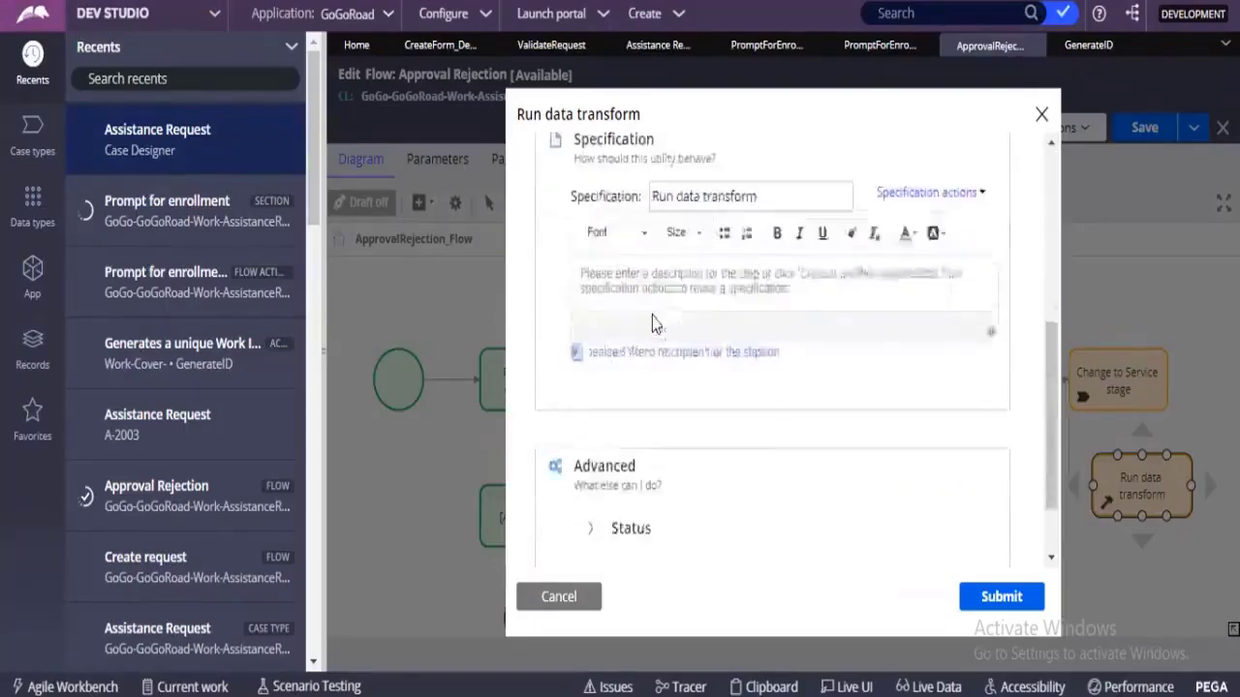